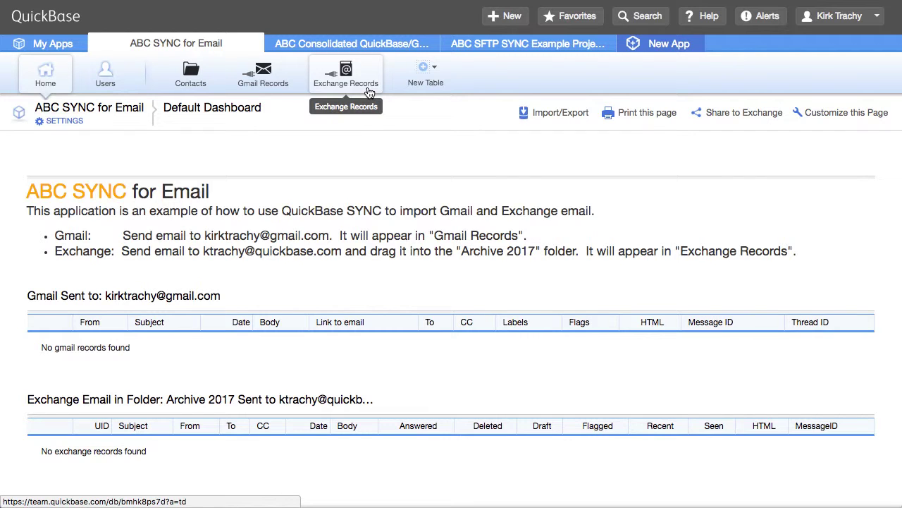
Open the Gmail Records table in the ABC SYNC for Email app
{"action": "left_click", "coordinate": [270, 77]}
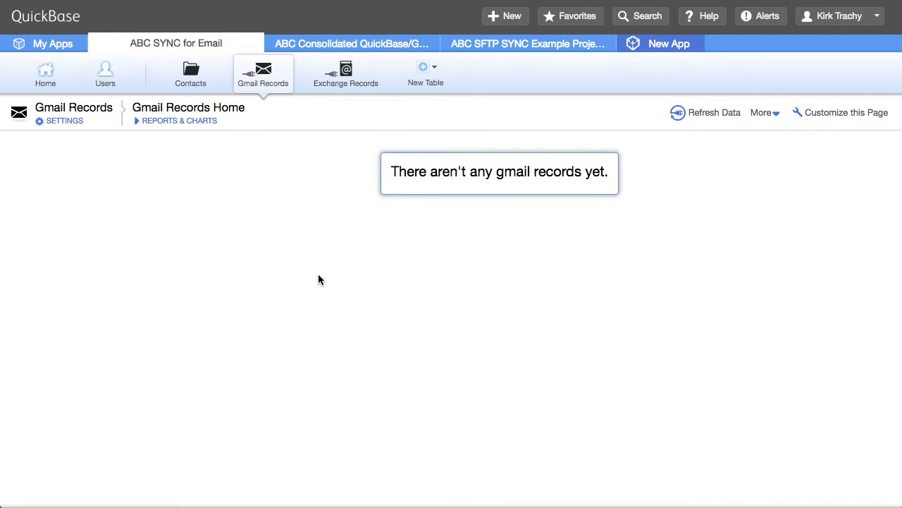
Switch to Apple Mail and read the 'All the testing you like' test message
{"action": "key", "text": "super+Tab"}
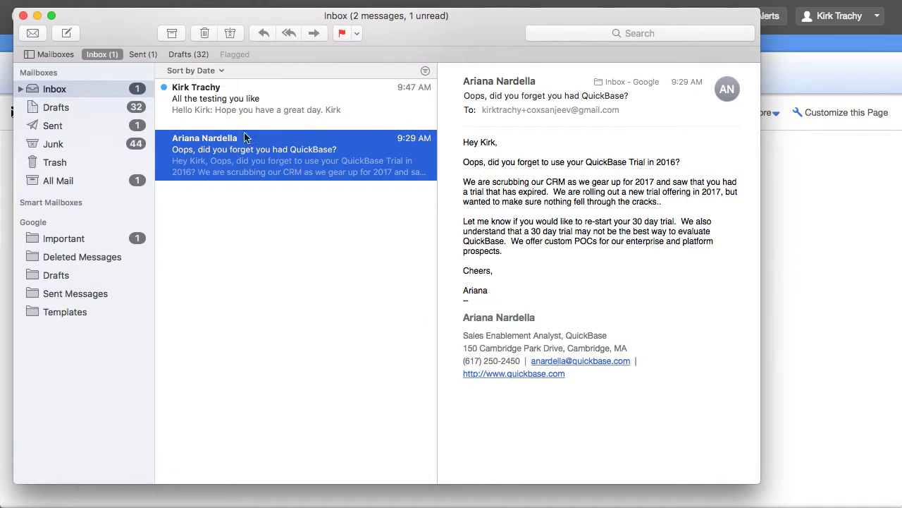
{"action": "left_click", "coordinate": [269, 106]}
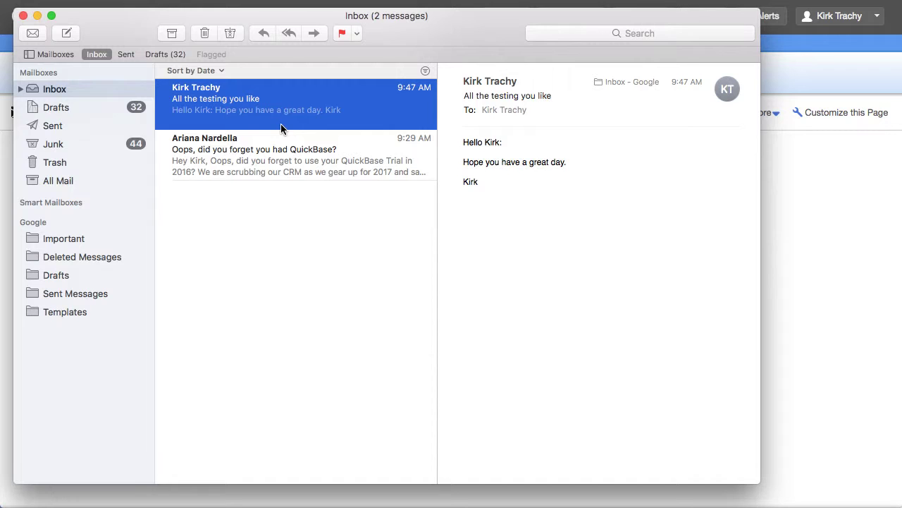
Back in QuickBase, refresh Gmail Records data so the test message syncs in as 2 records
{"action": "key", "text": "super+Tab"}
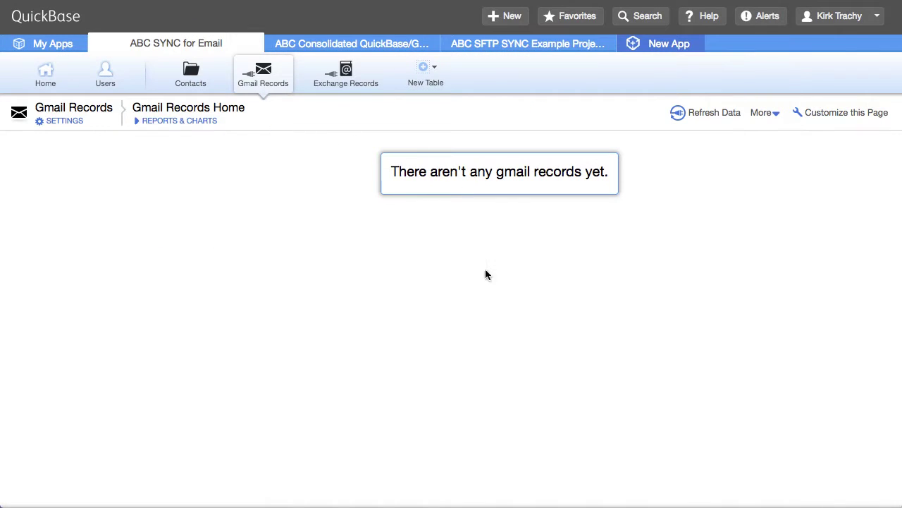
{"action": "left_click", "coordinate": [701, 113]}
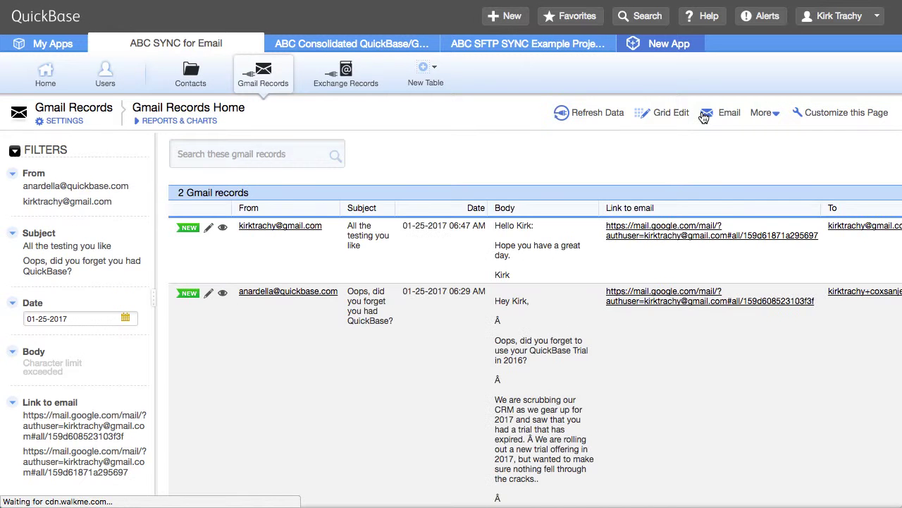
{"action": "scroll", "coordinate": [479, 296], "scroll_direction": "down", "scroll_amount": 3}
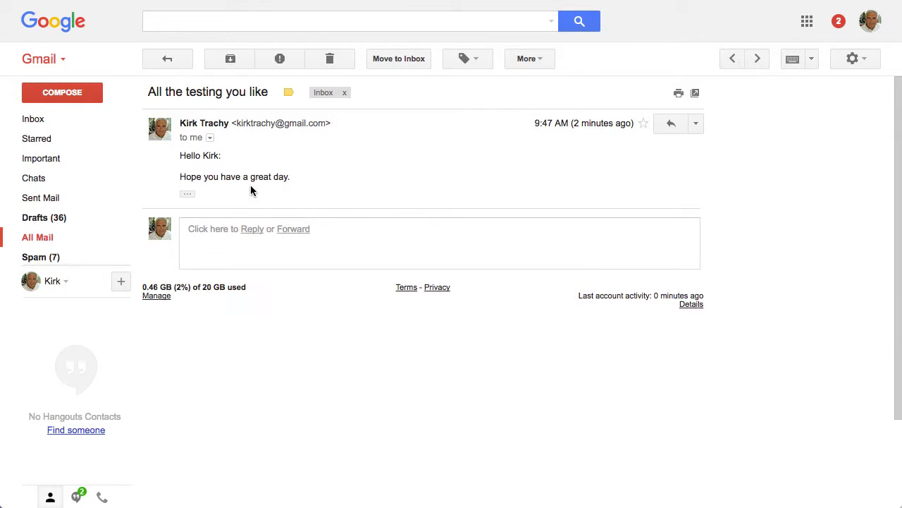
Cycle through the open applications and return to the browser showing Gmail
{"action": "key", "text": "super+Tab"}
{"action": "key", "text": "super+Tab"}
{"action": "key", "text": "super+Tab"}
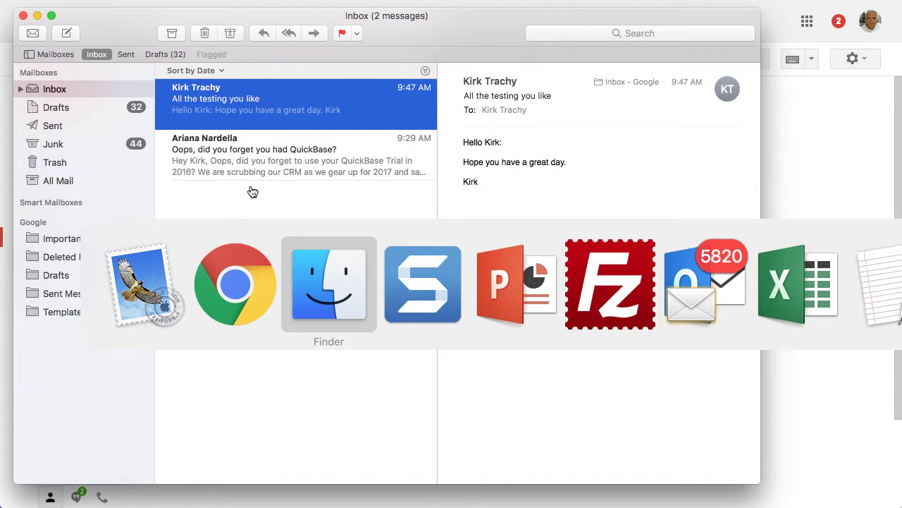
{"action": "key", "text": "super+Tab"}
{"action": "key", "text": "super+Tab"}
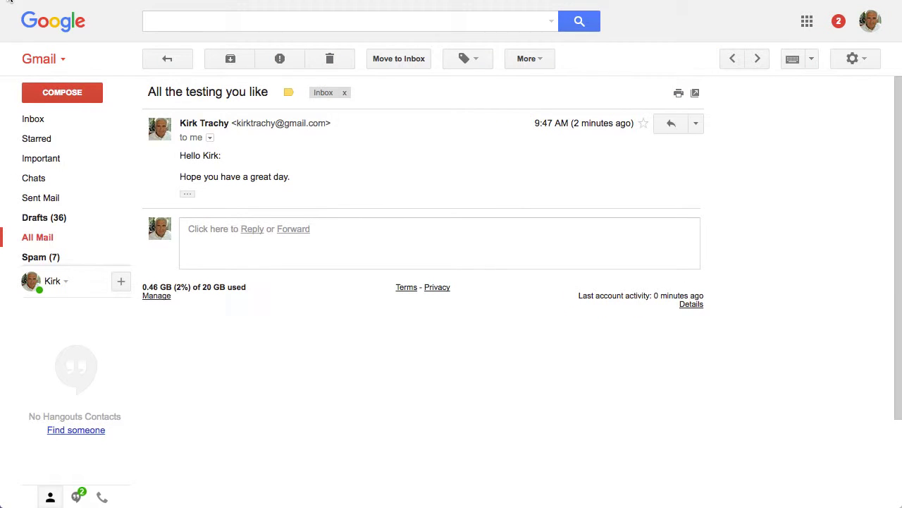
Return to the QuickBase tab and open the Exchange Records table
{"action": "key", "text": "super+bracketleft"}
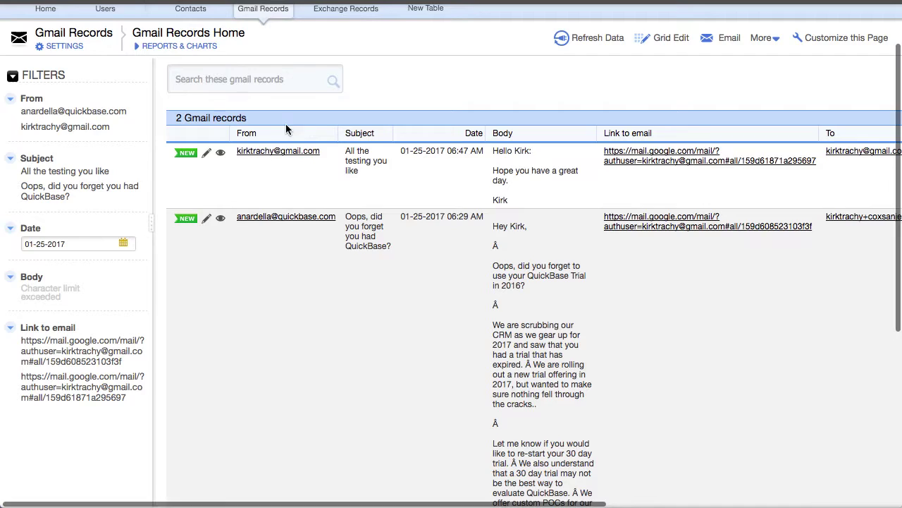
{"action": "scroll", "coordinate": [429, 215], "scroll_direction": "up", "scroll_amount": 3}
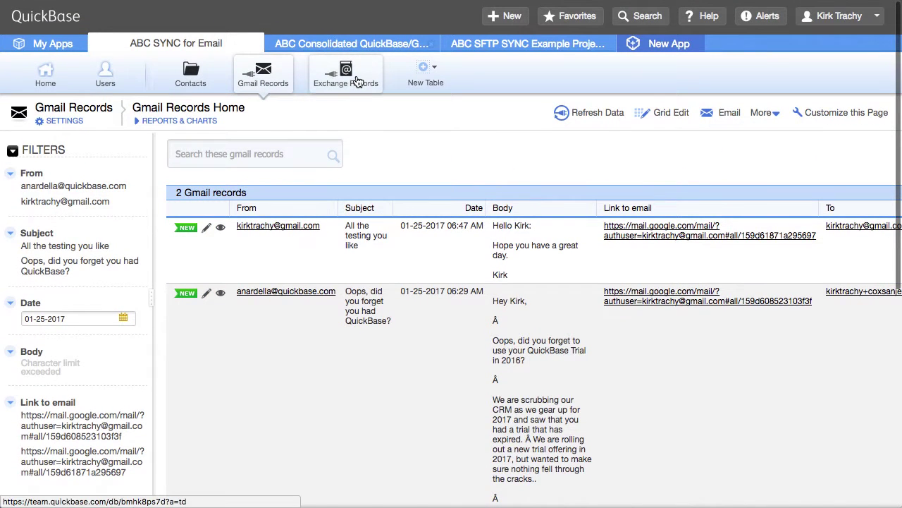
{"action": "left_click", "coordinate": [358, 82]}
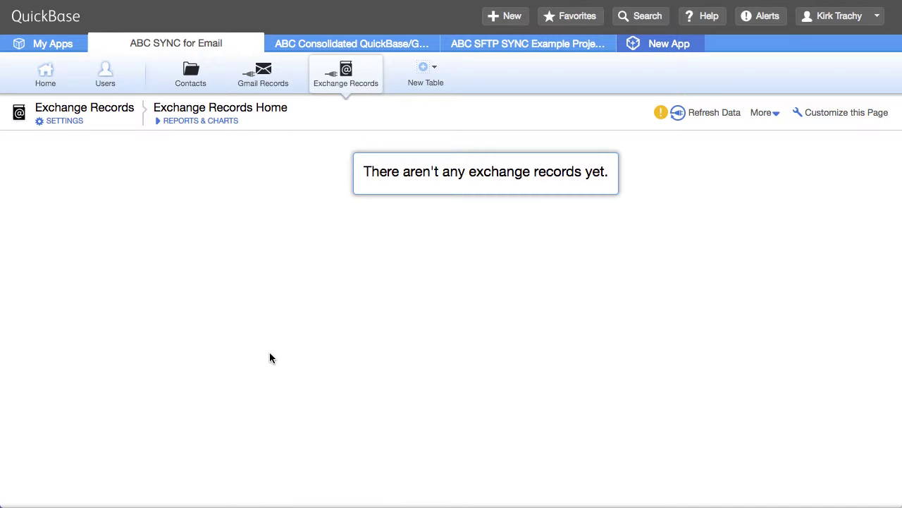
In Outlook, move 'Customizing QuickBase with buttons' from Customers > Acholades into Archive 2017
{"action": "key", "text": "super+Tab"}
{"action": "key", "text": "super+Tab"}
{"action": "key", "text": "super+Tab"}
{"action": "key", "text": "super+Tab"}
{"action": "key", "text": "super+Tab"}
{"action": "key", "text": "super+Tab"}
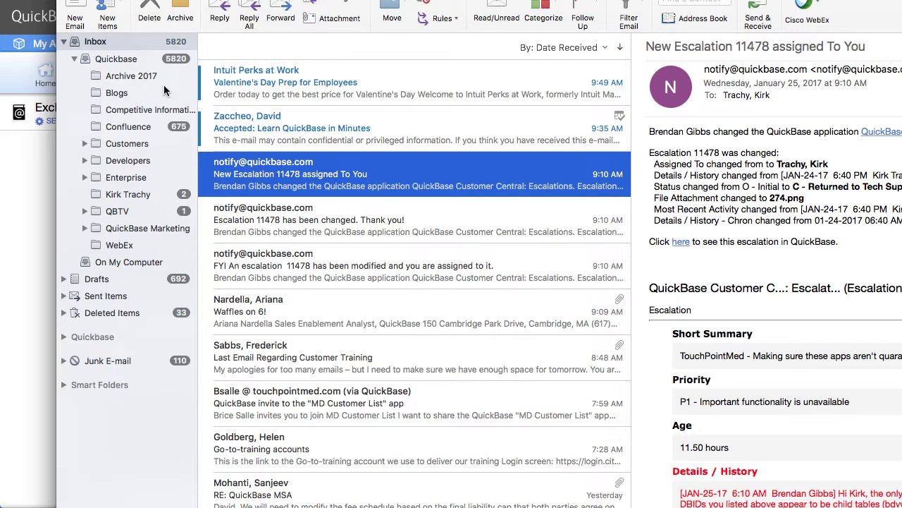
{"action": "left_click", "coordinate": [126, 142]}
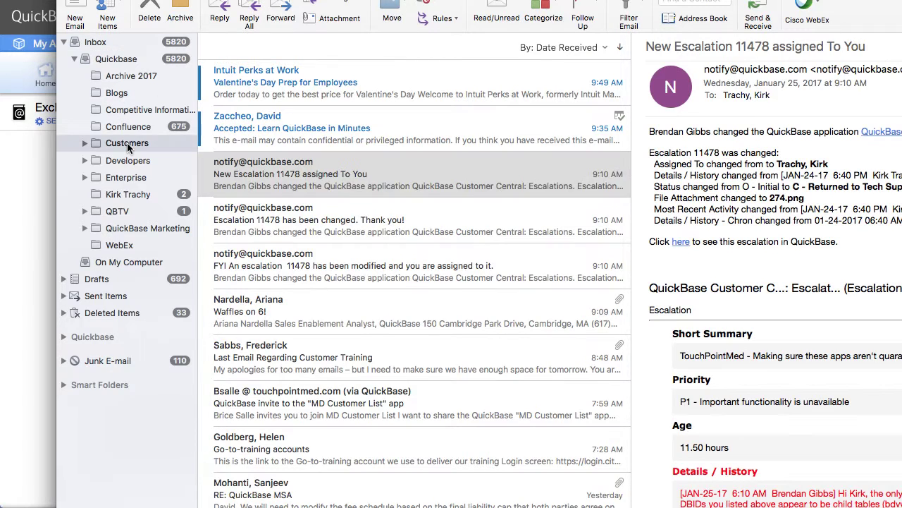
{"action": "left_click", "coordinate": [127, 143]}
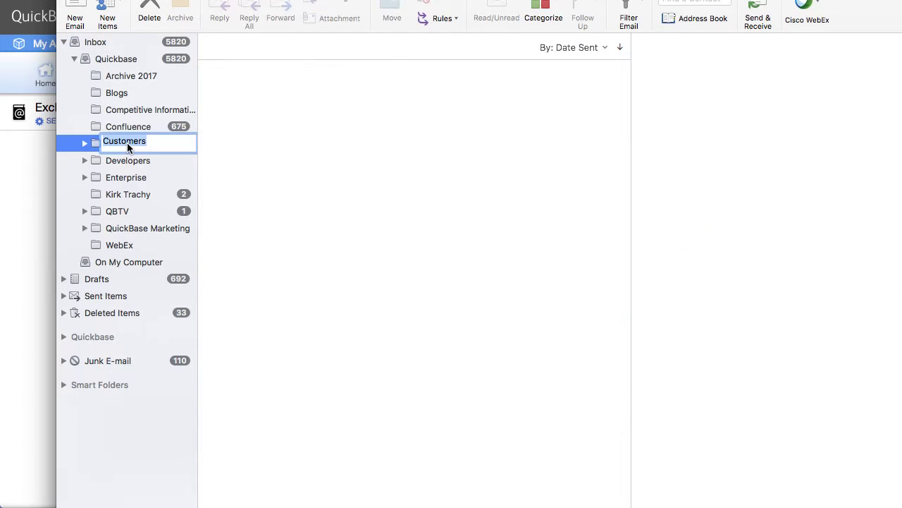
{"action": "left_click", "coordinate": [85, 143]}
{"action": "left_click", "coordinate": [133, 182]}
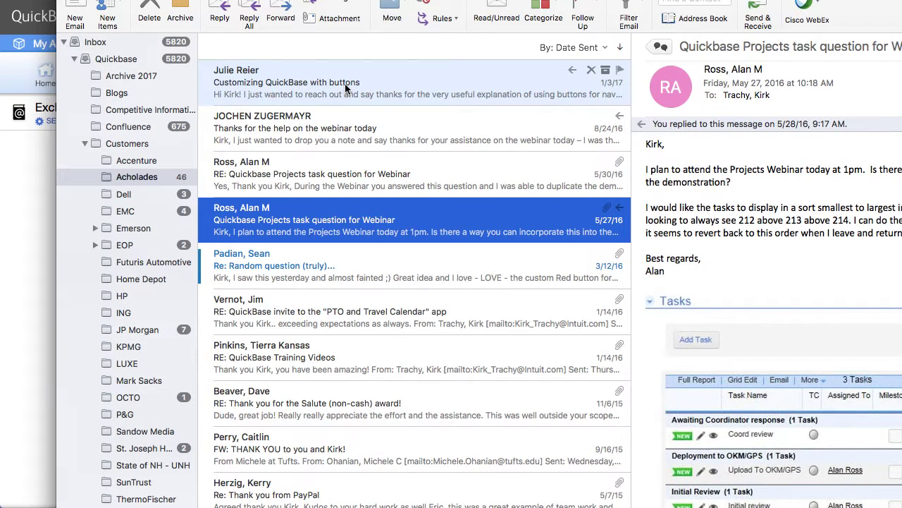
{"action": "left_click_drag", "start_coordinate": [345, 83], "coordinate": [143, 74]}
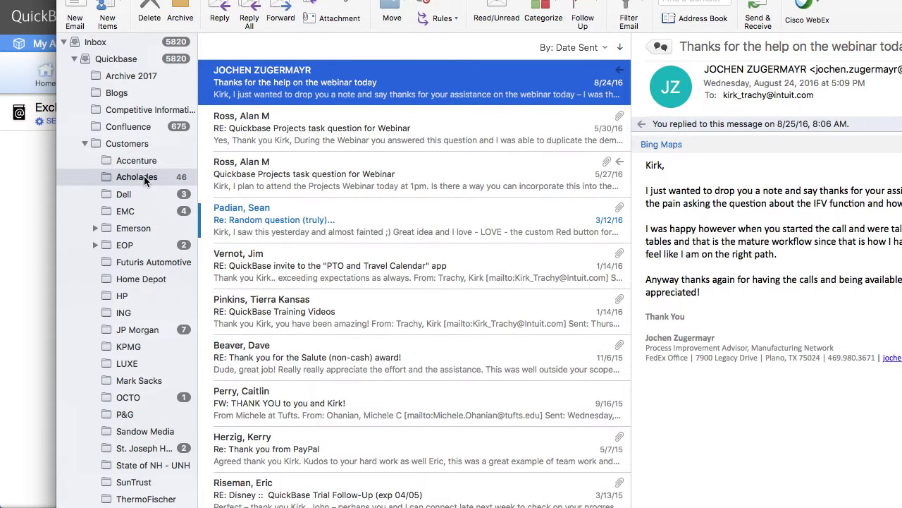
{"action": "left_click", "coordinate": [135, 74]}
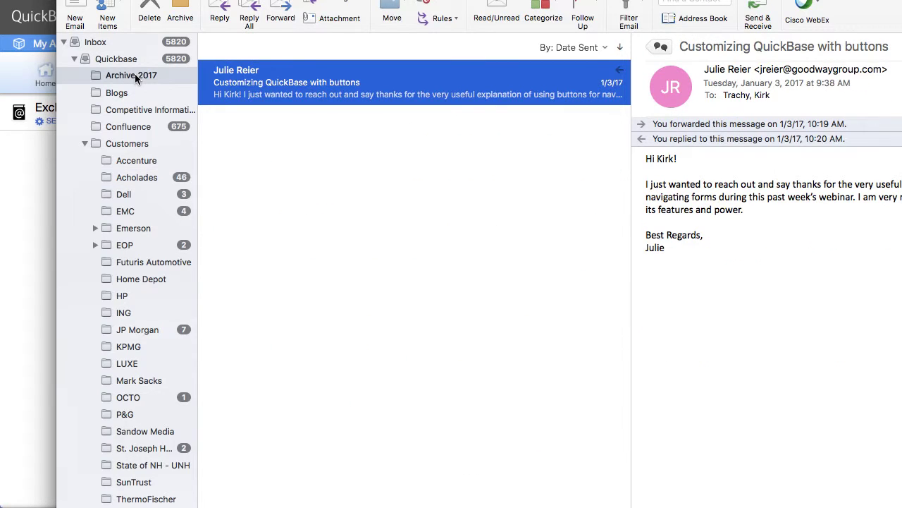
Refresh and reload Exchange Records in QuickBase, then return to Outlook
{"action": "key", "text": "super+Tab"}
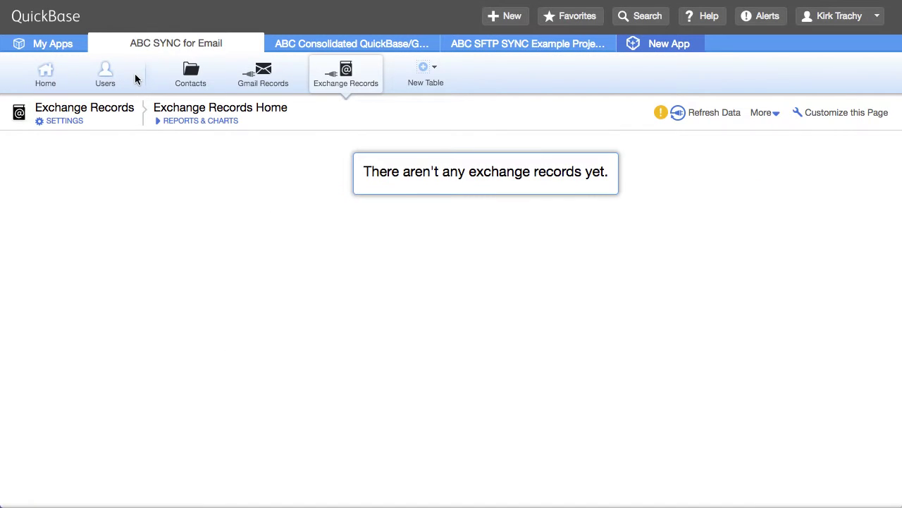
{"action": "left_click", "coordinate": [715, 117]}
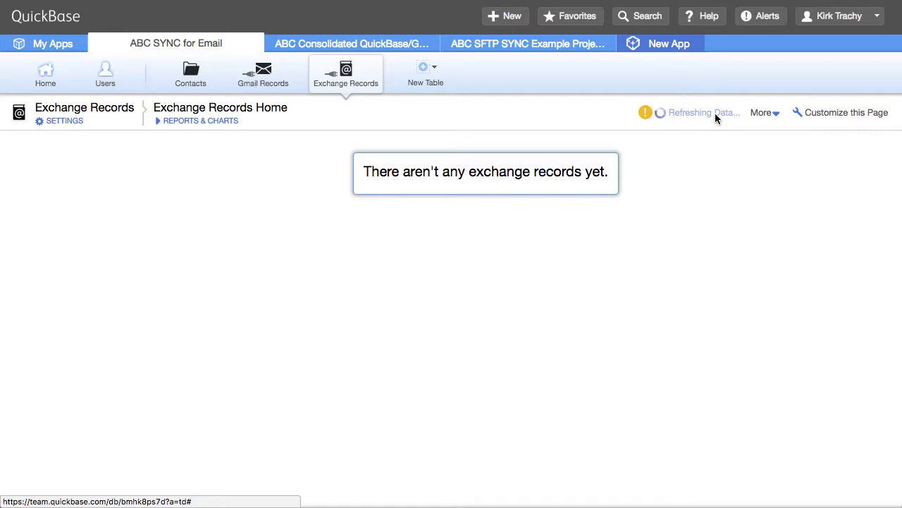
{"action": "left_click", "coordinate": [346, 87]}
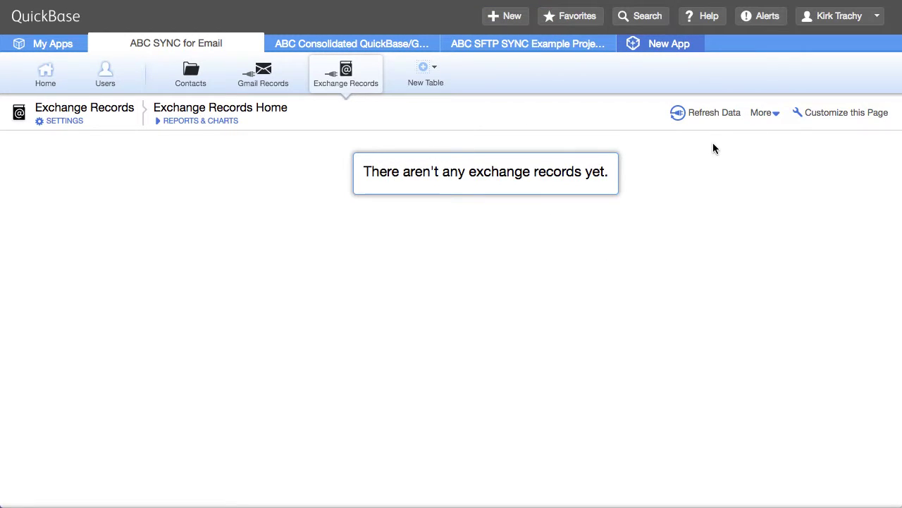
{"action": "key", "text": "super+Tab"}
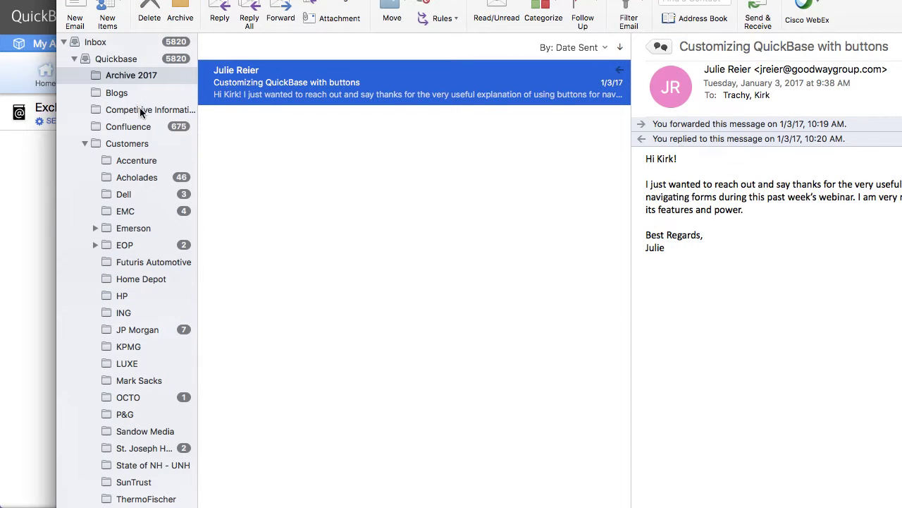
{"action": "left_click", "coordinate": [758, 14]}
{"action": "left_click_drag", "start_coordinate": [686, 0], "coordinate": [680, 41]}
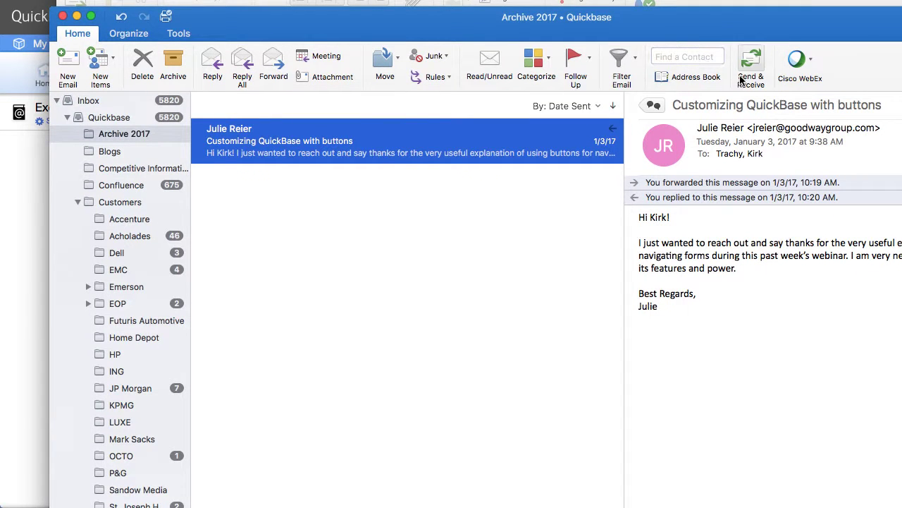
{"action": "left_click", "coordinate": [100, 157]}
{"action": "left_click", "coordinate": [112, 132]}
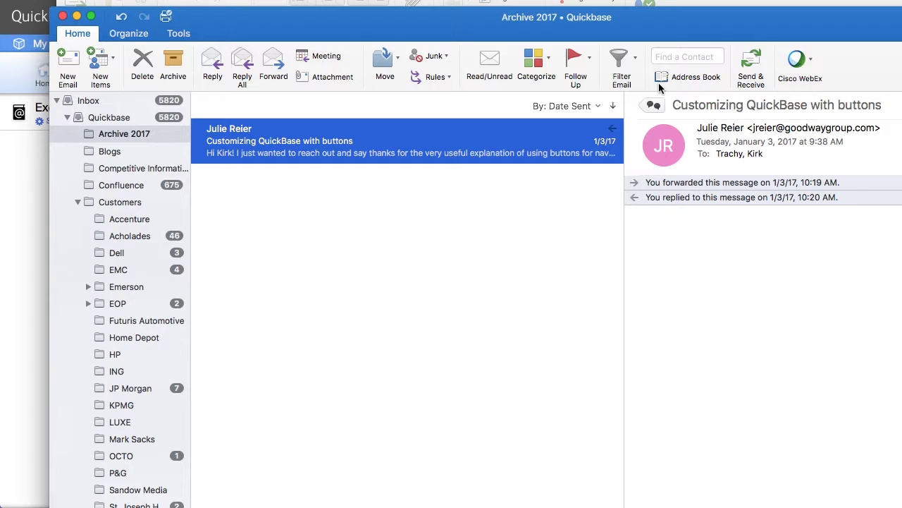
{"action": "left_click", "coordinate": [752, 65]}
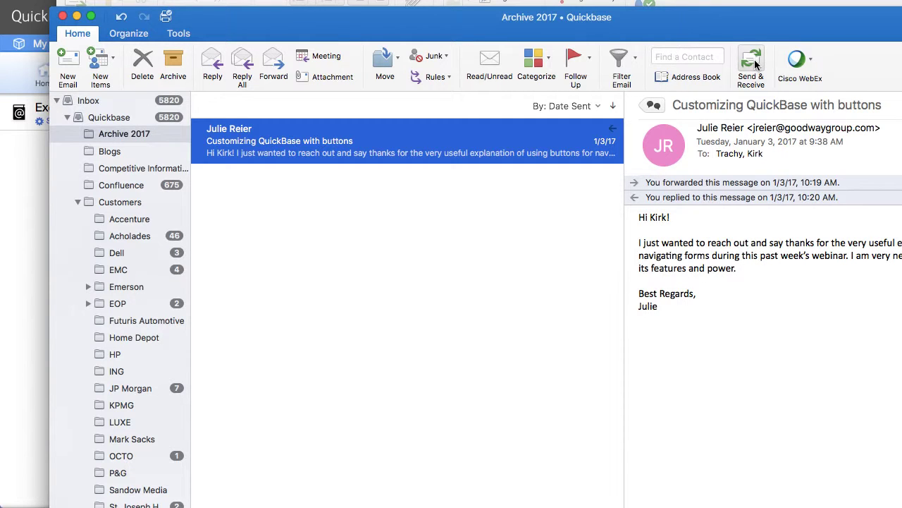
{"action": "key", "text": "super+Tab"}
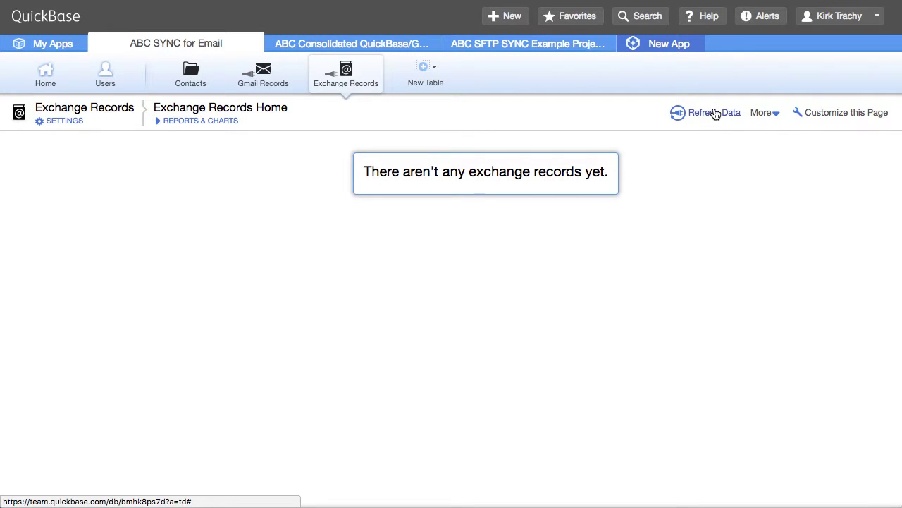
Refresh Exchange Records to sync the archived email, then show Gmail Records' New Table options
{"action": "left_click", "coordinate": [714, 114]}
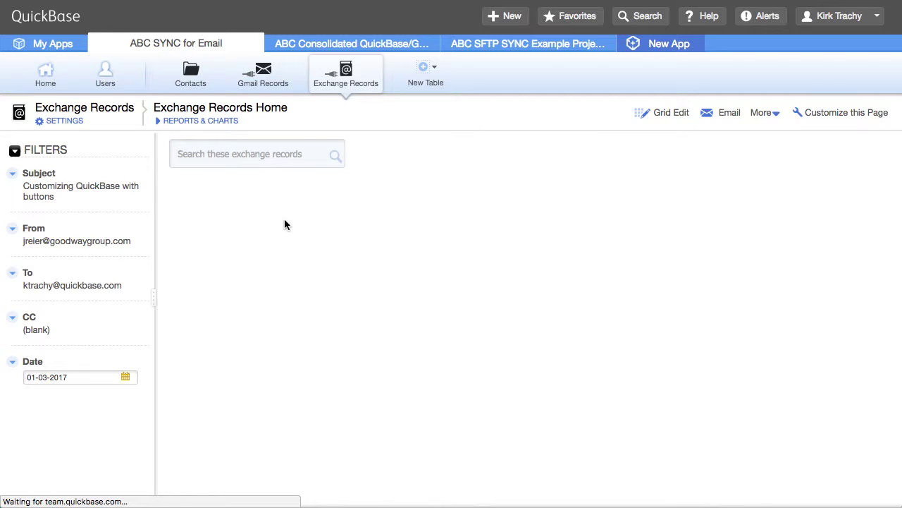
{"action": "scroll", "coordinate": [529, 404], "scroll_direction": "down", "scroll_amount": 3}
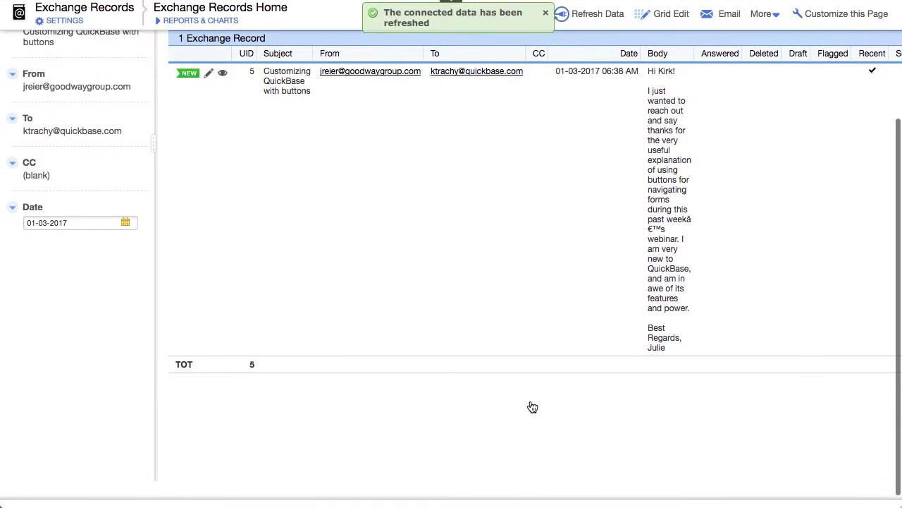
{"action": "scroll", "coordinate": [532, 406], "scroll_direction": "up", "scroll_amount": 3}
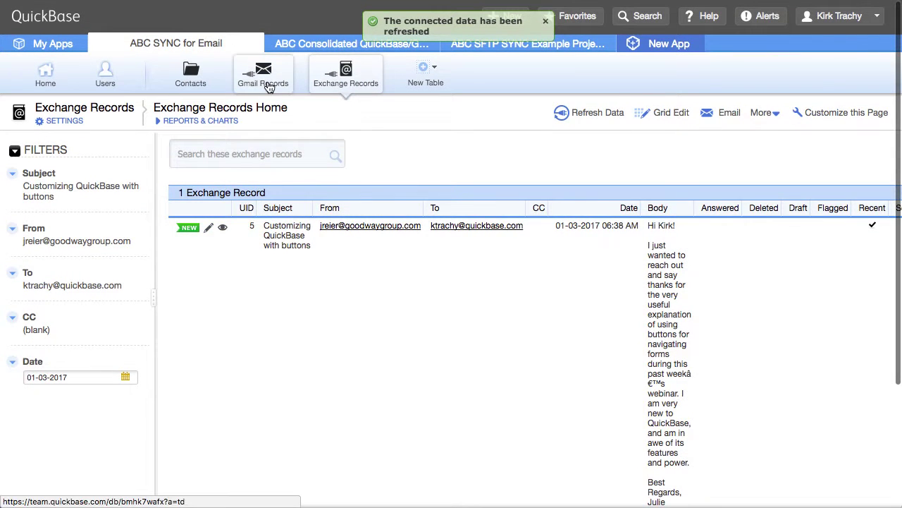
{"action": "left_click", "coordinate": [264, 84]}
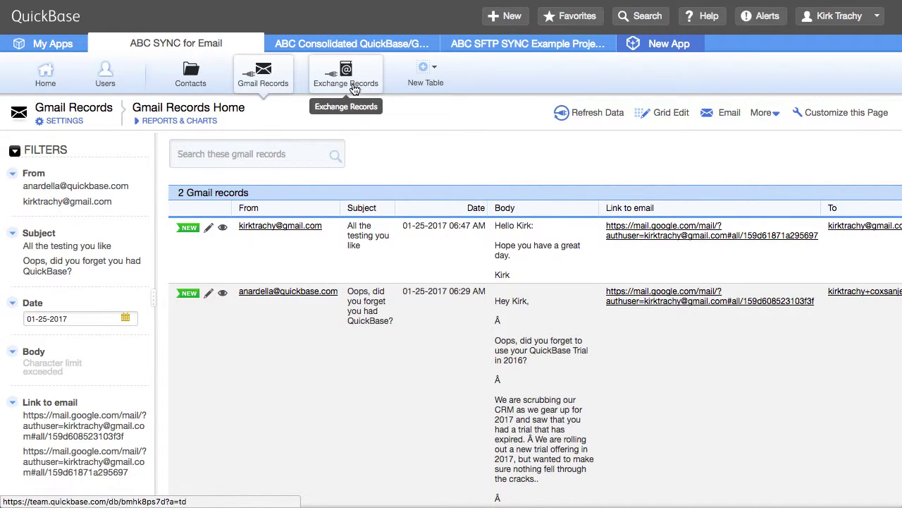
{"action": "left_click", "coordinate": [428, 82]}
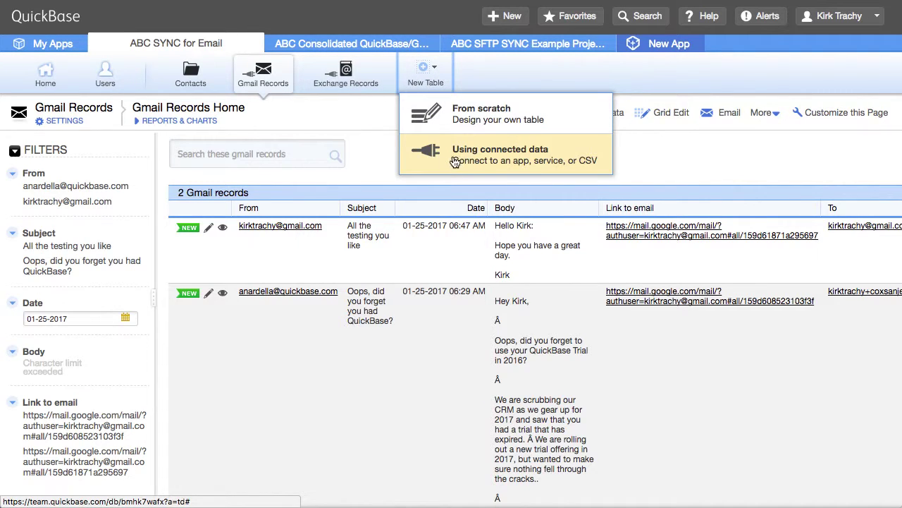
Start a connected-data table named 'GMAIL II' with single records called 'Record', and continue
{"action": "left_click", "coordinate": [522, 162]}
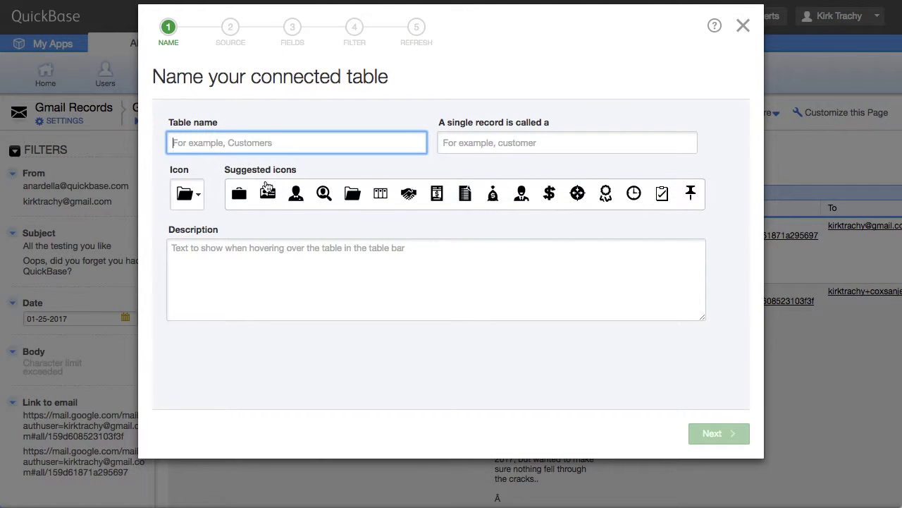
{"action": "type", "text": "G"}
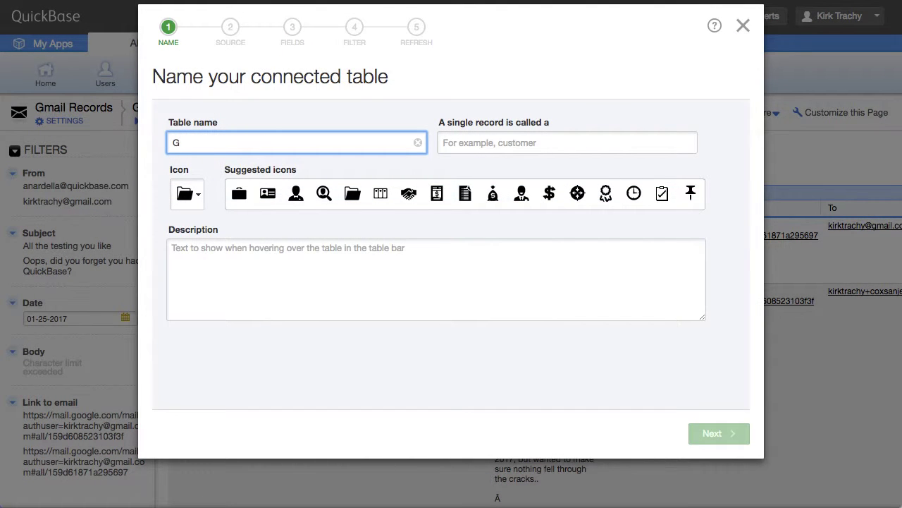
{"action": "type", "text": "MAIL II"}
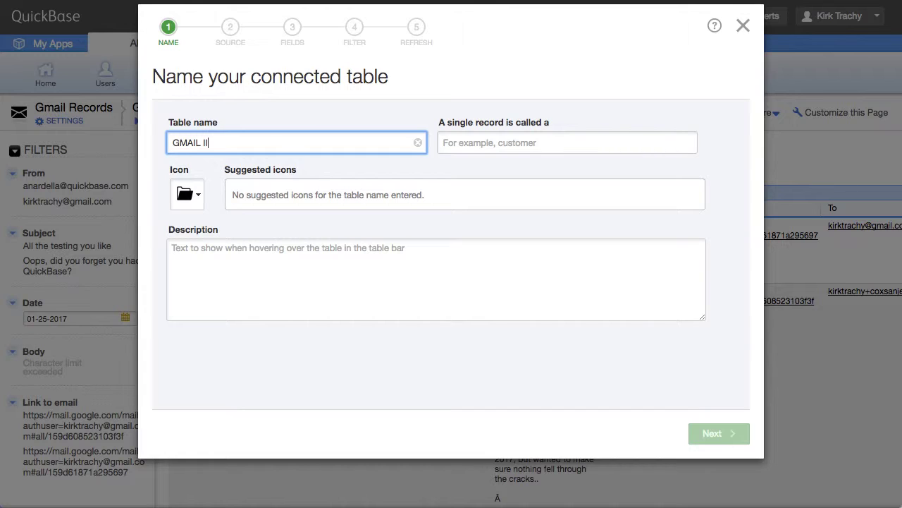
{"action": "left_click", "coordinate": [298, 252]}
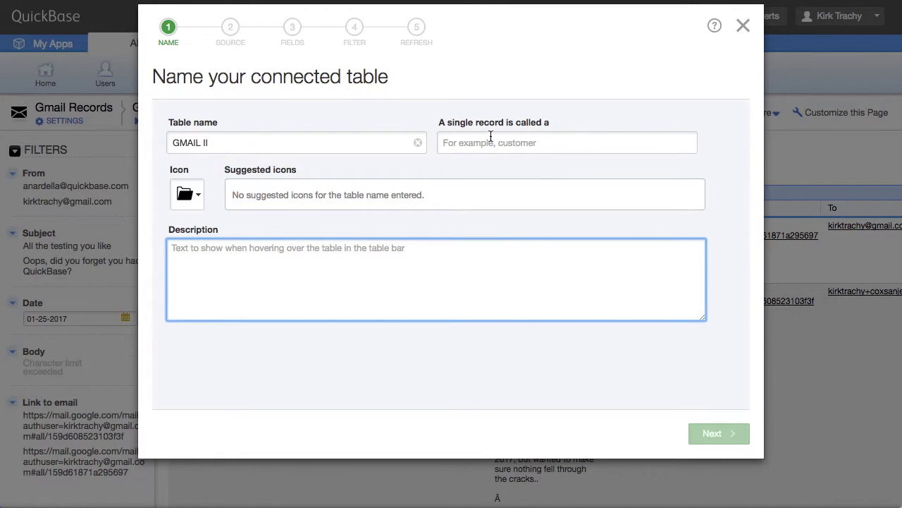
{"action": "left_click", "coordinate": [490, 140]}
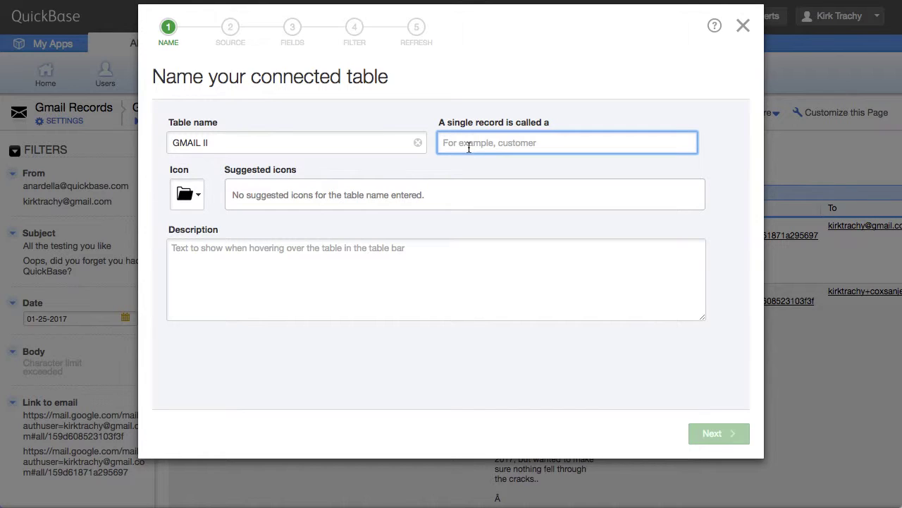
{"action": "type", "text": "Record"}
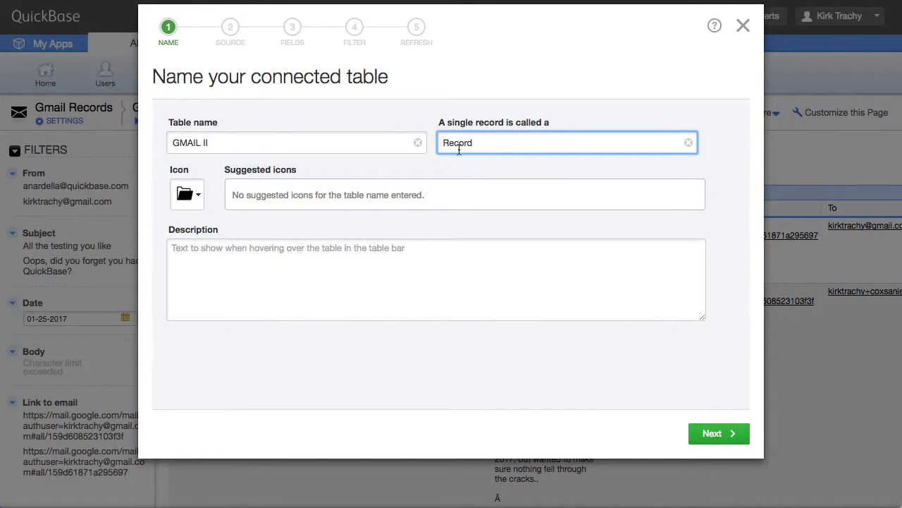
{"action": "left_click", "coordinate": [713, 435]}
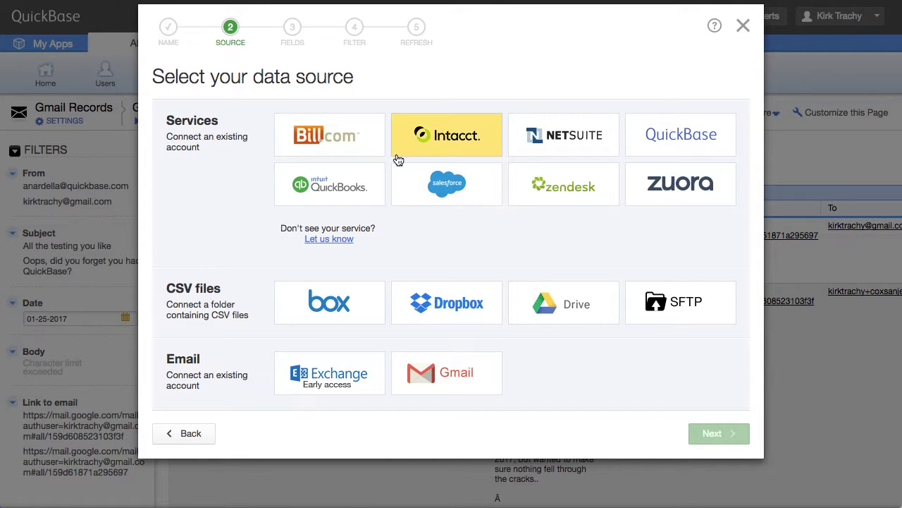
Choose Gmail as the data source using the existing My Gmail connection
{"action": "left_click", "coordinate": [455, 389]}
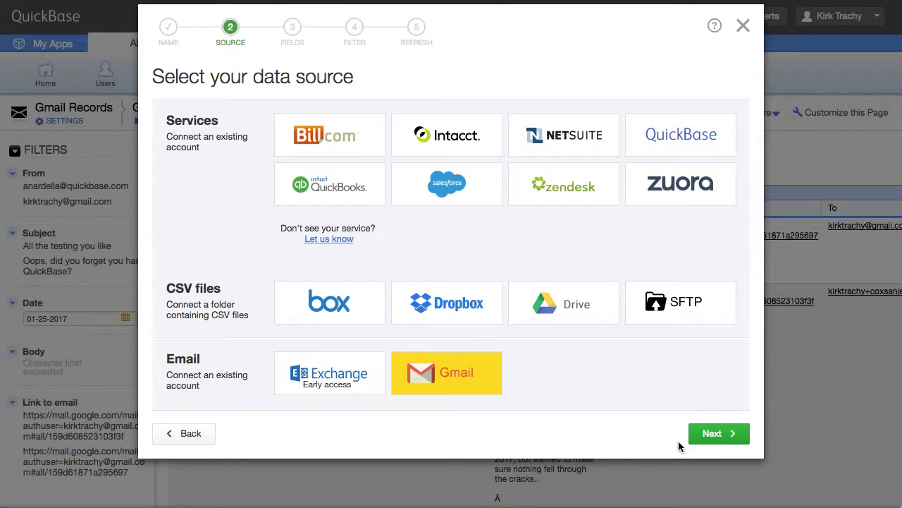
{"action": "left_click", "coordinate": [712, 438]}
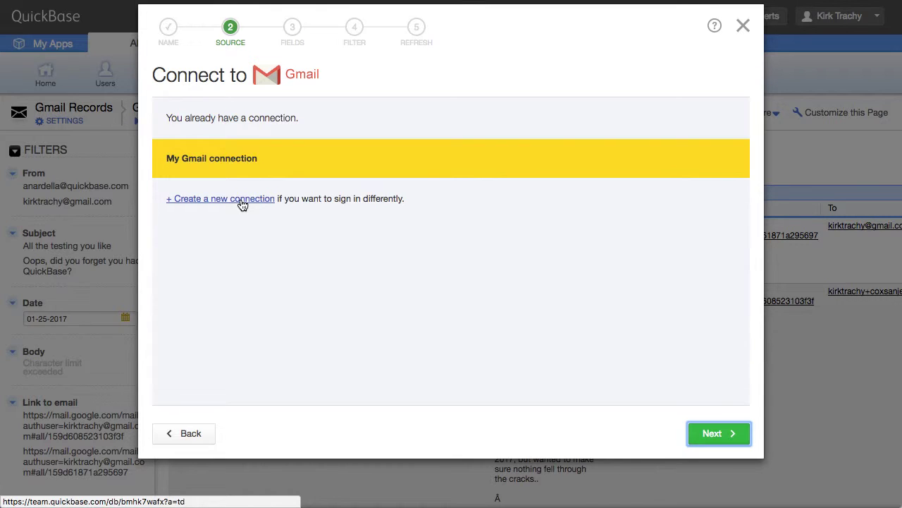
{"action": "left_click", "coordinate": [210, 165]}
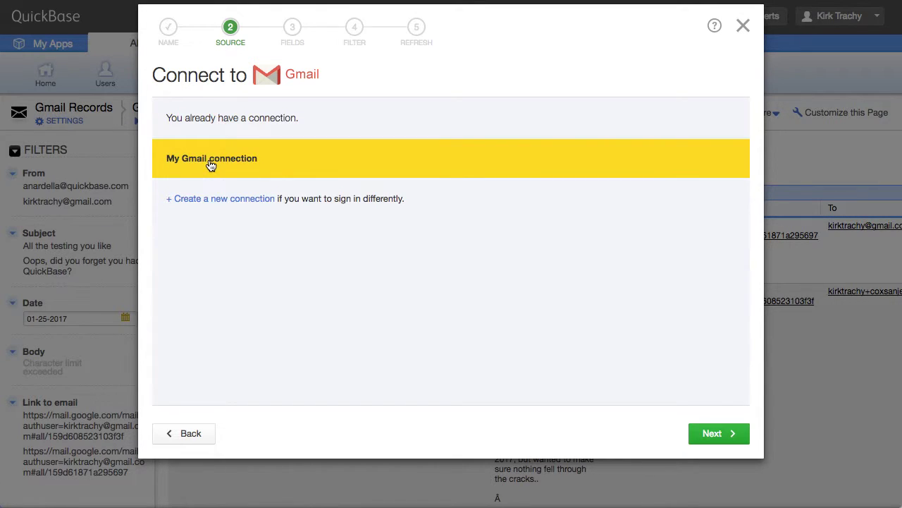
{"action": "left_click", "coordinate": [717, 441]}
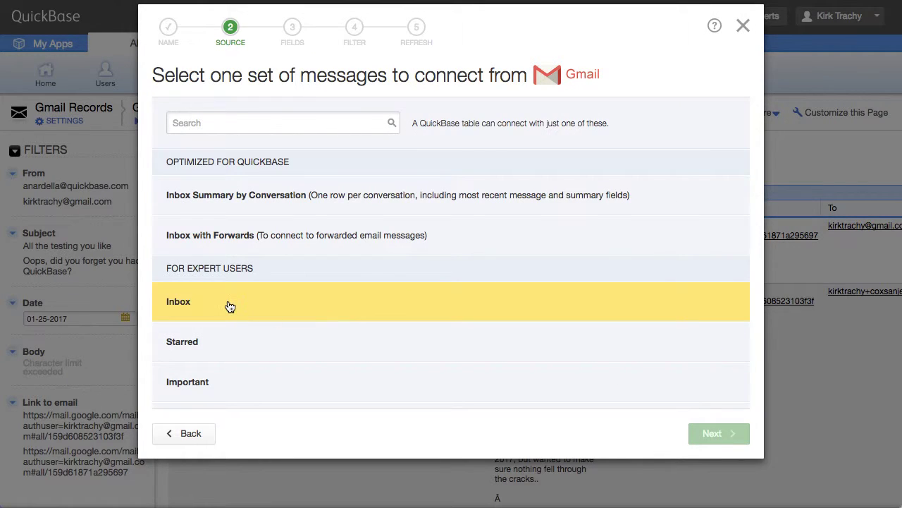
Select Inbox as the message set to connect
{"action": "scroll", "coordinate": [226, 307], "scroll_direction": "down", "scroll_amount": 3}
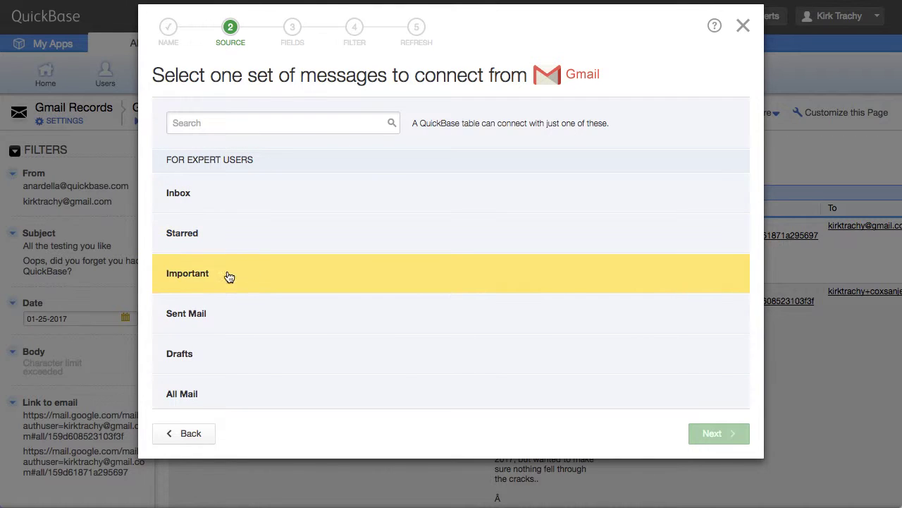
{"action": "scroll", "coordinate": [188, 281], "scroll_direction": "down", "scroll_amount": 4}
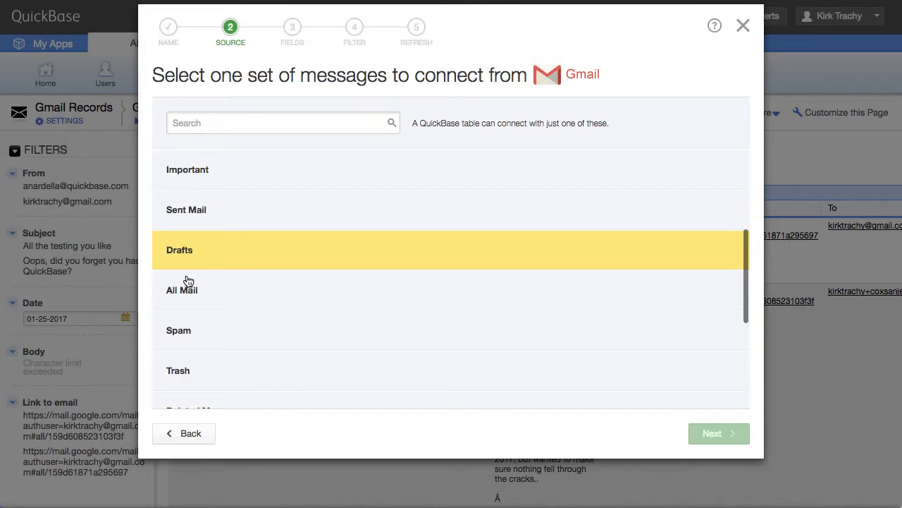
{"action": "scroll", "coordinate": [187, 281], "scroll_direction": "down", "scroll_amount": 5}
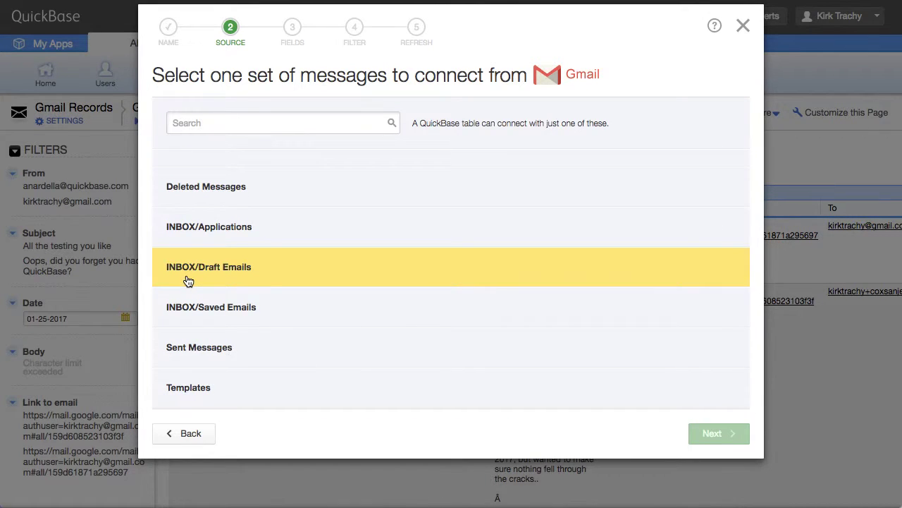
{"action": "scroll", "coordinate": [188, 280], "scroll_direction": "up", "scroll_amount": 9}
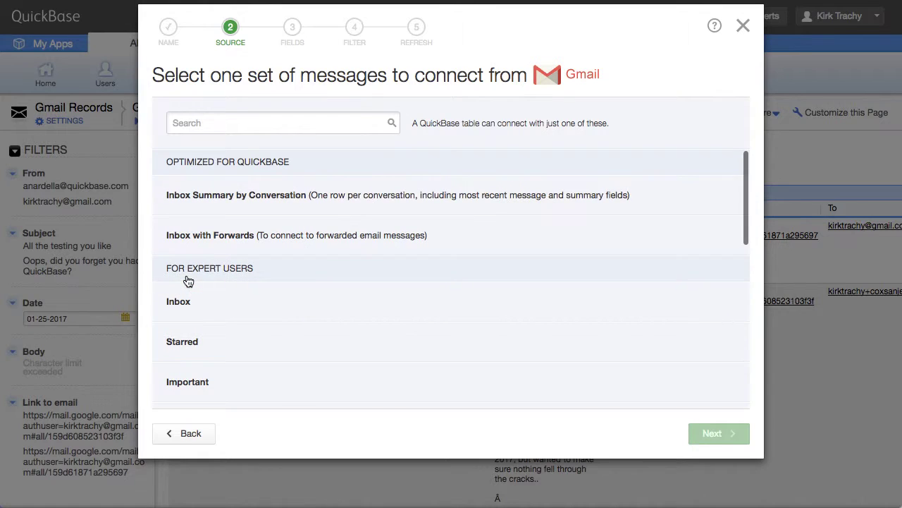
{"action": "left_click", "coordinate": [180, 308]}
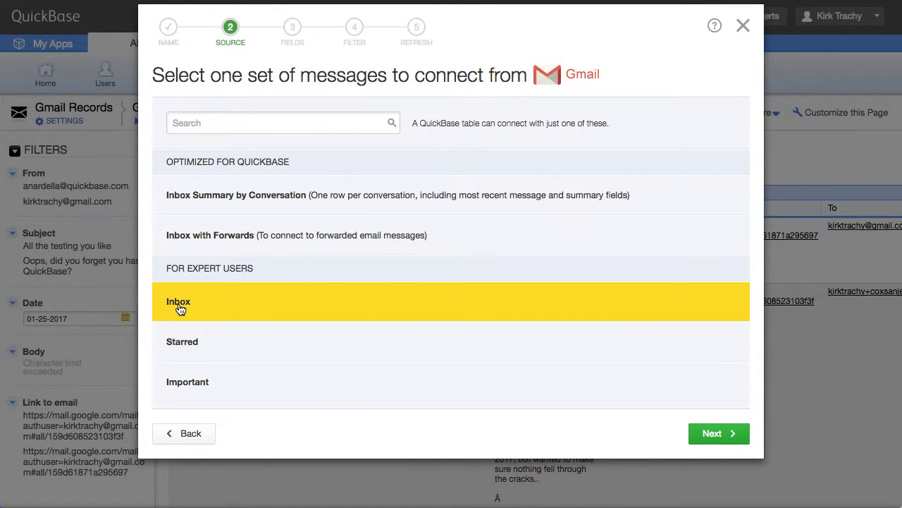
Connect every Inbox field, From through Message ID, to GMAIL II and reach the filter step
{"action": "left_click", "coordinate": [712, 435]}
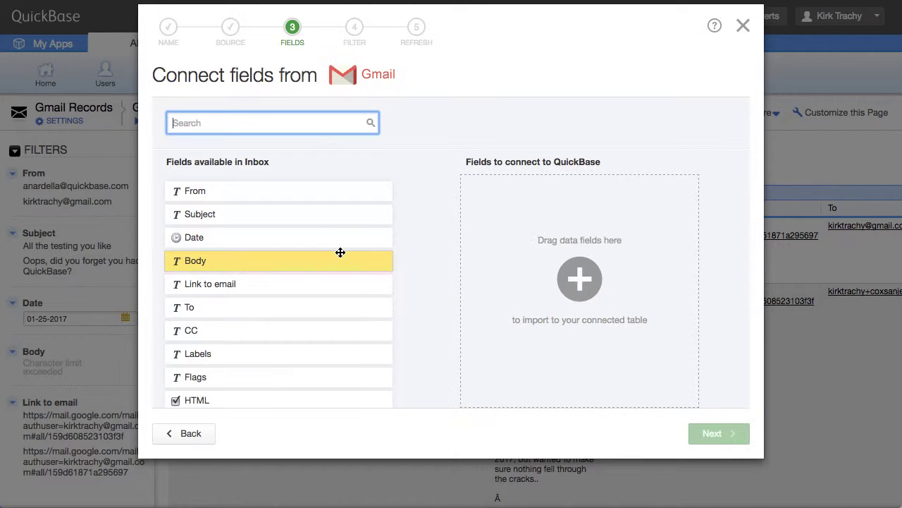
{"action": "left_click_drag", "start_coordinate": [242, 188], "coordinate": [471, 195]}
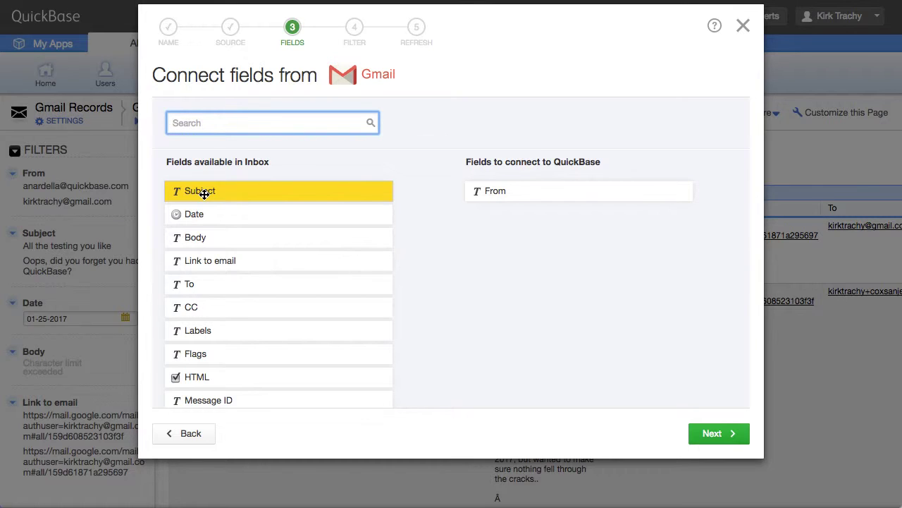
{"action": "key", "text": "ctrl+a"}
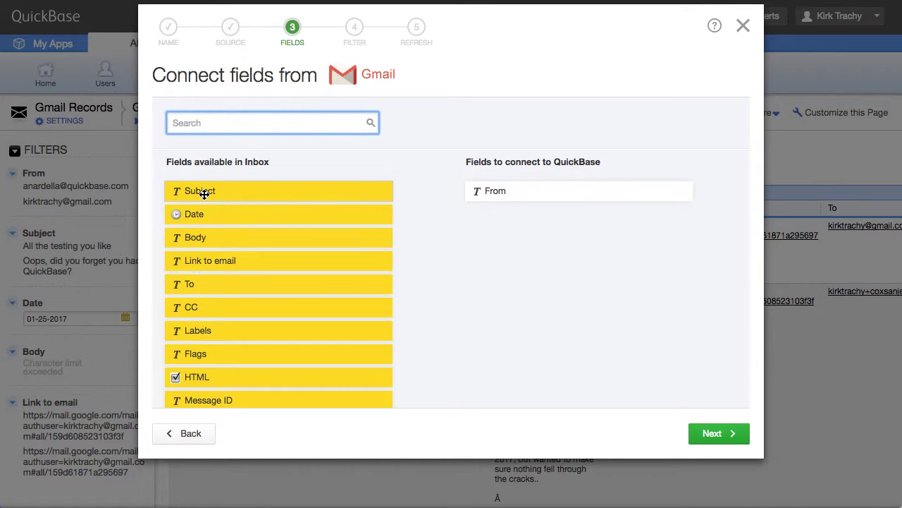
{"action": "left_click_drag", "start_coordinate": [203, 195], "coordinate": [477, 240]}
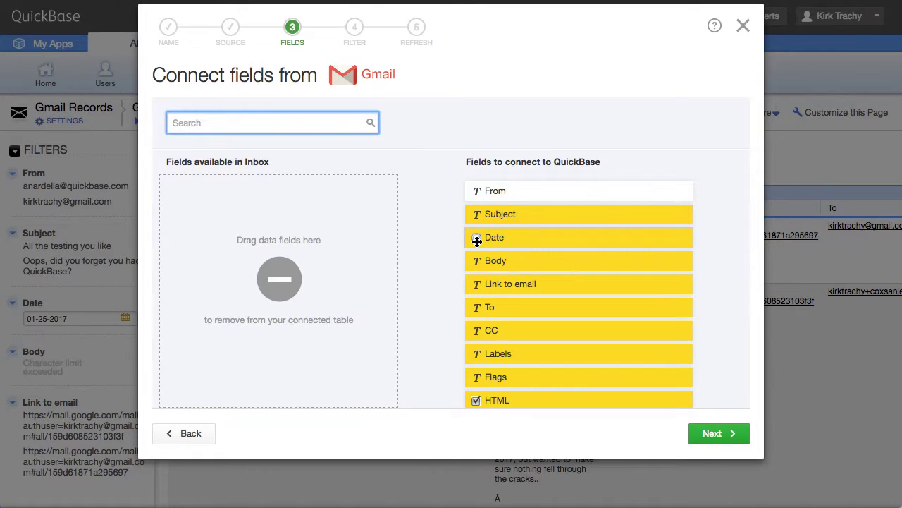
{"action": "left_click", "coordinate": [718, 435]}
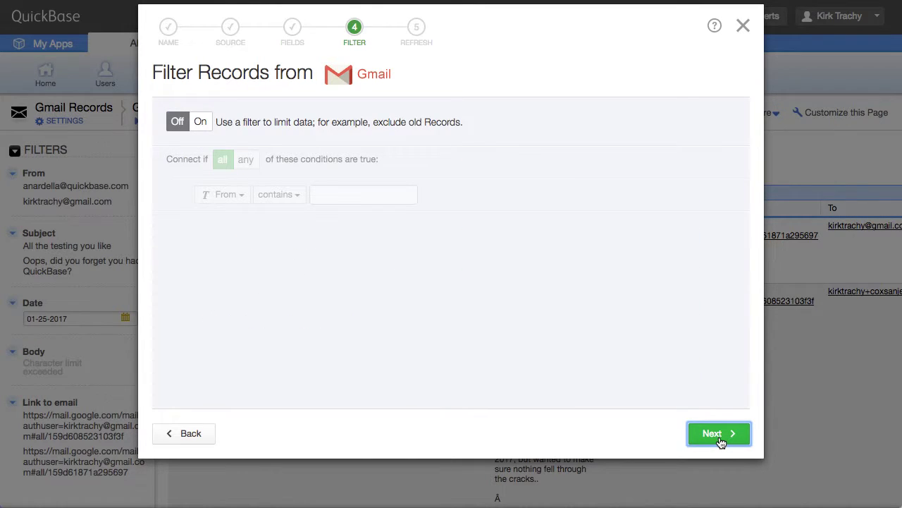
Try a From contains 'tra' record filter, then turn filtering off and continue to refresh options
{"action": "left_click", "coordinate": [201, 122]}
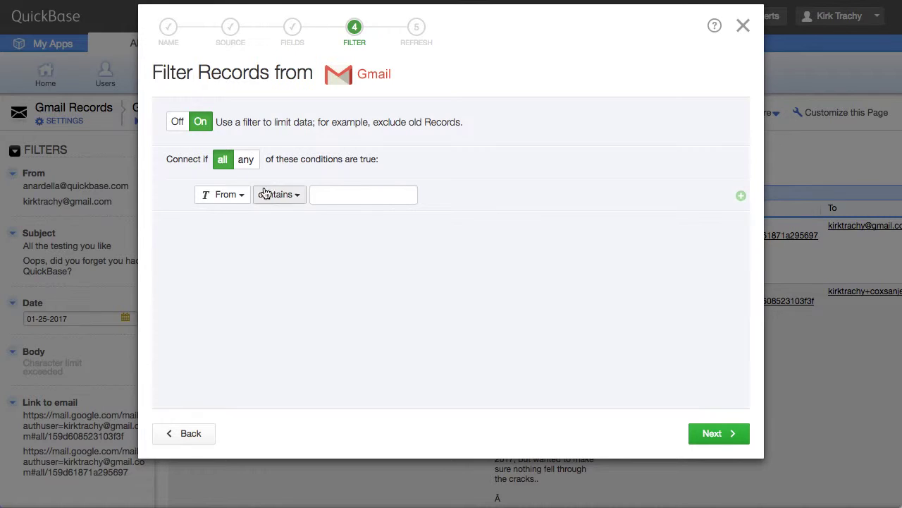
{"action": "left_click", "coordinate": [332, 194]}
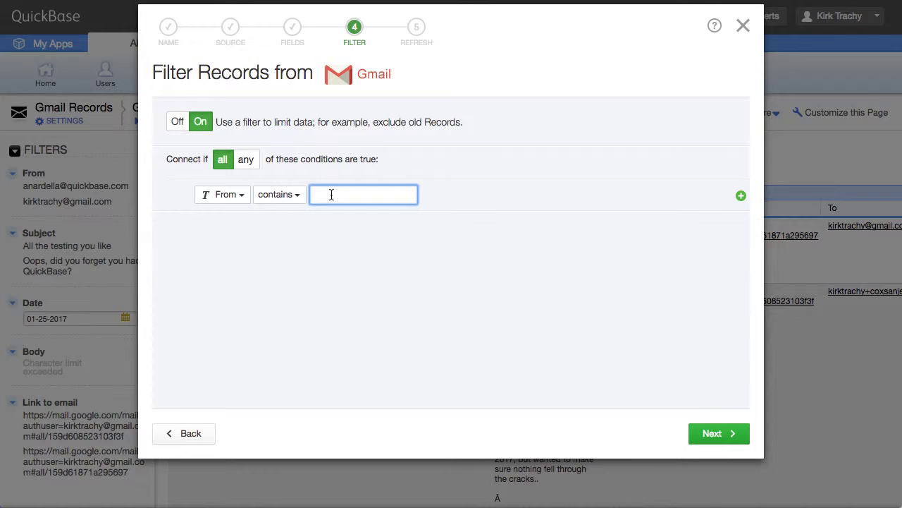
{"action": "type", "text": "trachy"}
{"action": "left_click", "coordinate": [244, 195]}
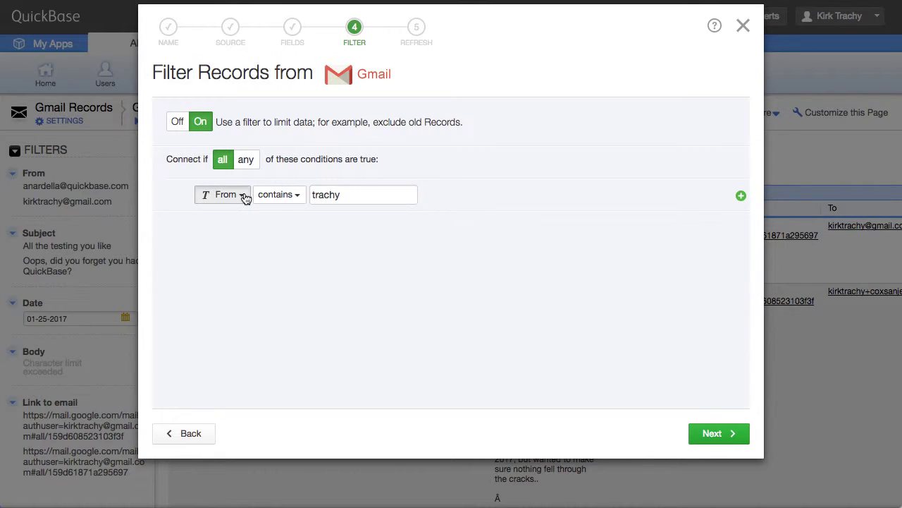
{"action": "left_click", "coordinate": [287, 196]}
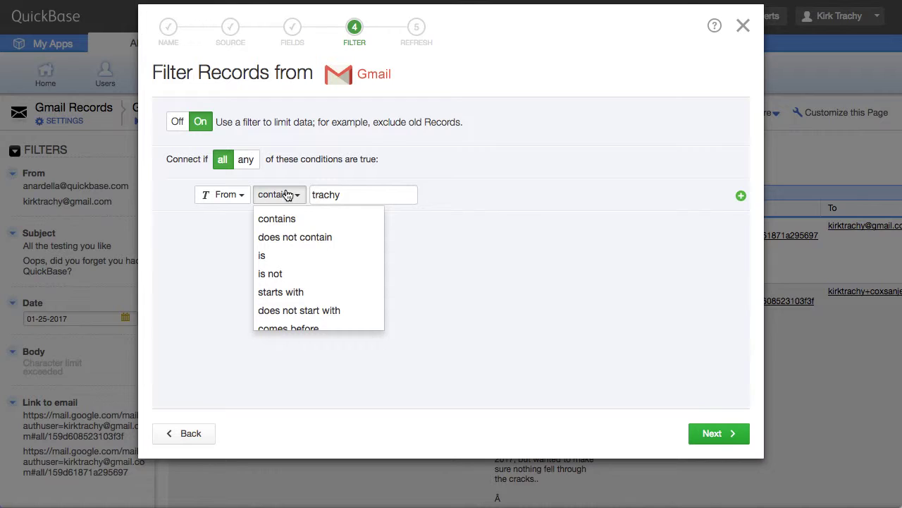
{"action": "left_click", "coordinate": [288, 195]}
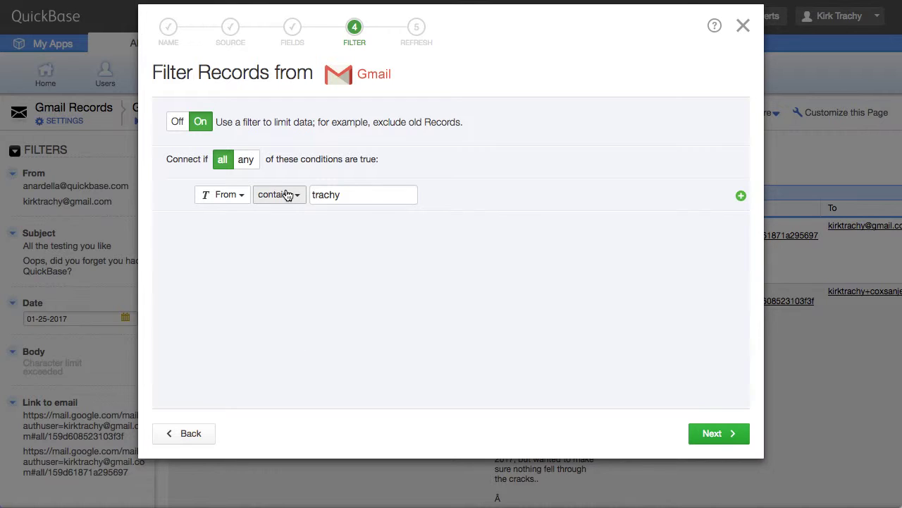
{"action": "left_click", "coordinate": [180, 125]}
{"action": "left_click", "coordinate": [710, 435]}
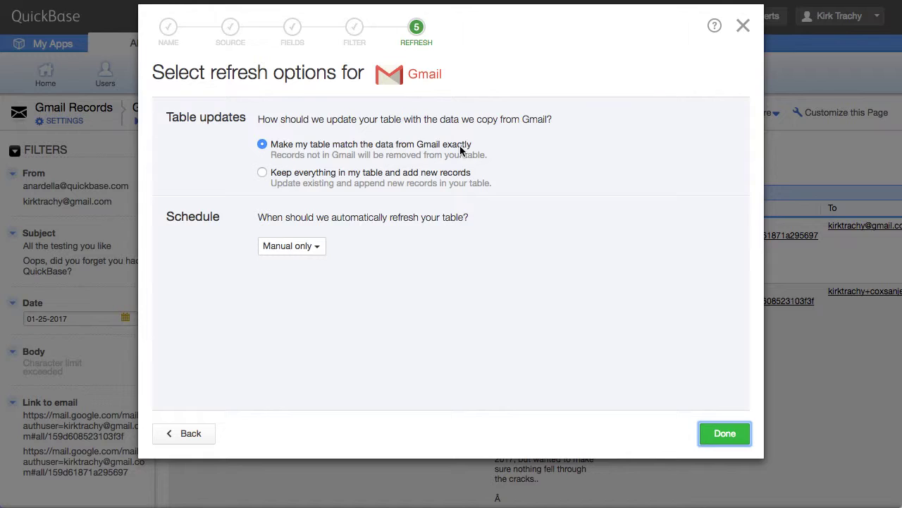
Choose 'Keep everything in my table and add new records' with a Manual only schedule, and finish
{"action": "left_click", "coordinate": [263, 174]}
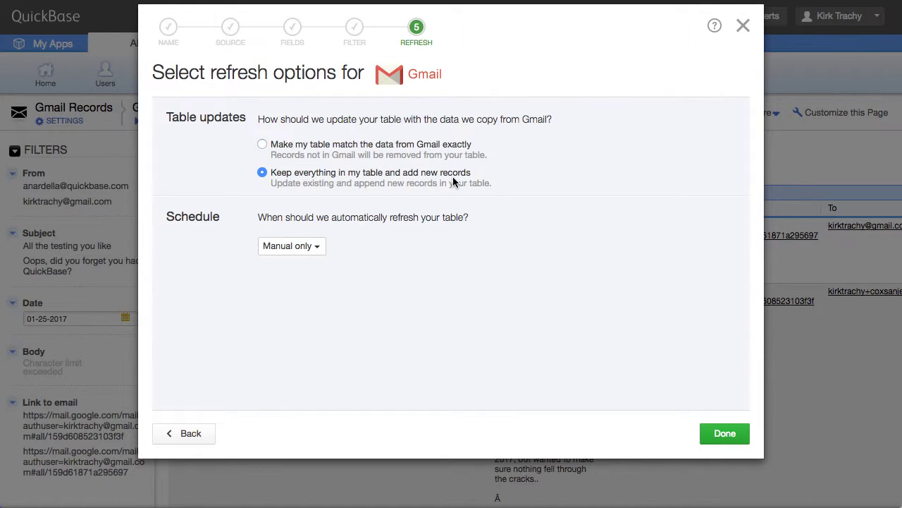
{"action": "left_click", "coordinate": [296, 251]}
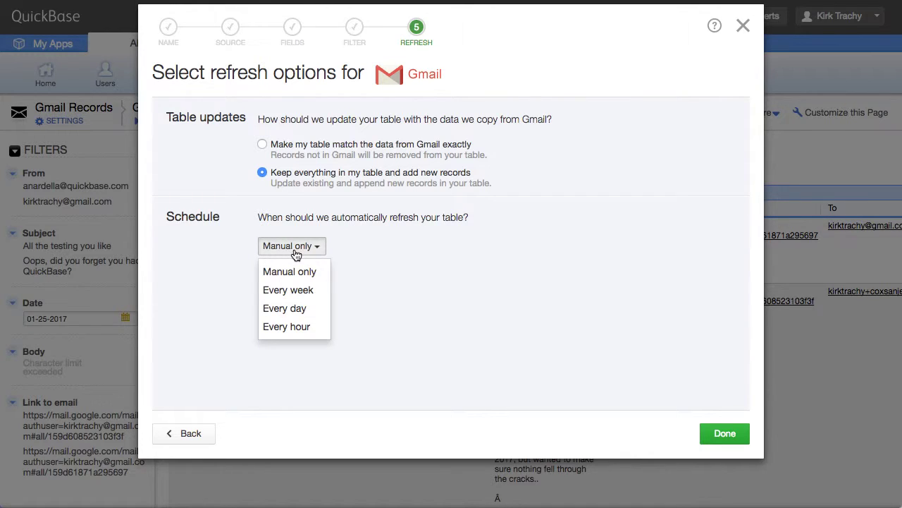
{"action": "left_click", "coordinate": [296, 254]}
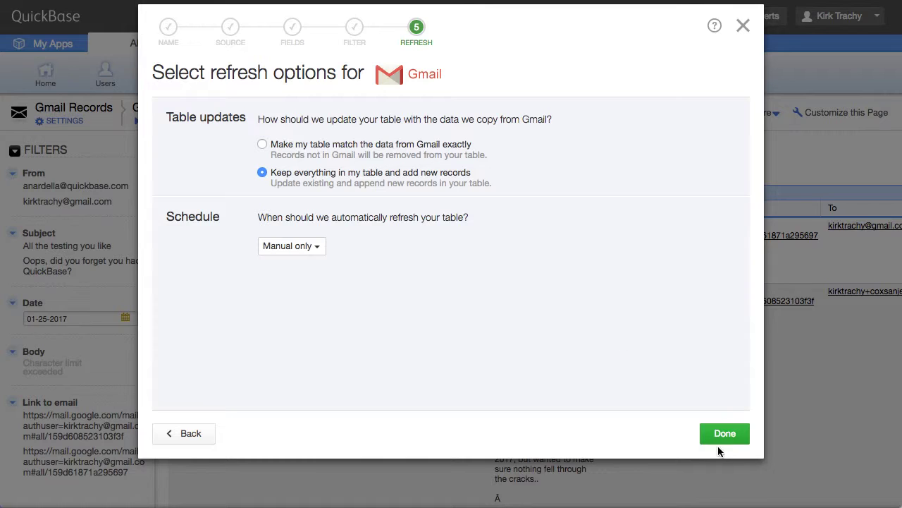
{"action": "left_click", "coordinate": [726, 436]}
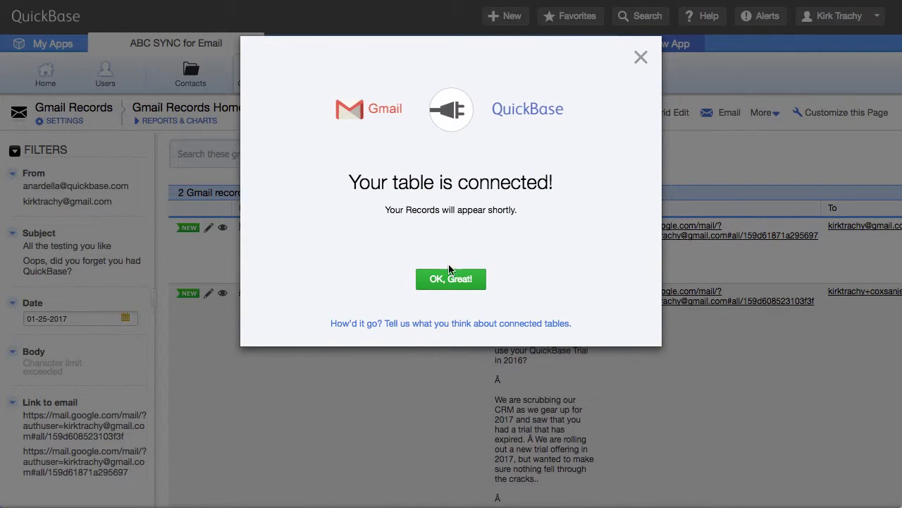
Dismiss the connection message and reload GMAIL II to show its 2 imported emails
{"action": "left_click", "coordinate": [447, 282]}
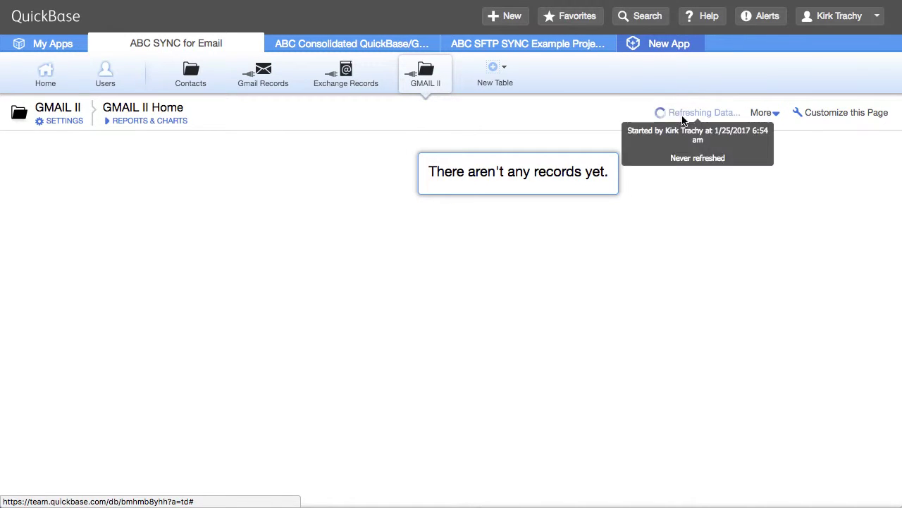
{"action": "left_click", "coordinate": [426, 95]}
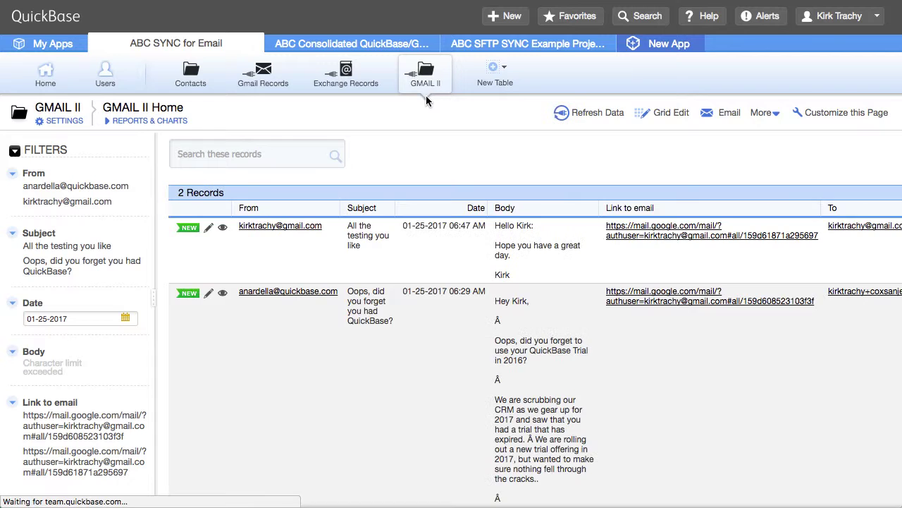
{"action": "scroll", "coordinate": [453, 346], "scroll_direction": "down", "scroll_amount": 5}
{"action": "scroll", "coordinate": [453, 345], "scroll_direction": "up", "scroll_amount": 6}
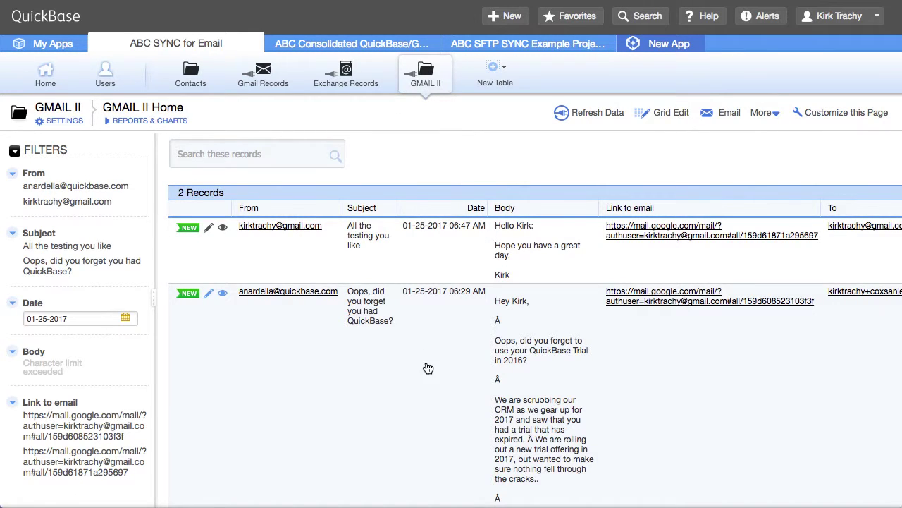
Open the 'All the testing you like' record in full and glance at its More actions
{"action": "left_click", "coordinate": [224, 227]}
{"action": "left_click", "coordinate": [759, 115]}
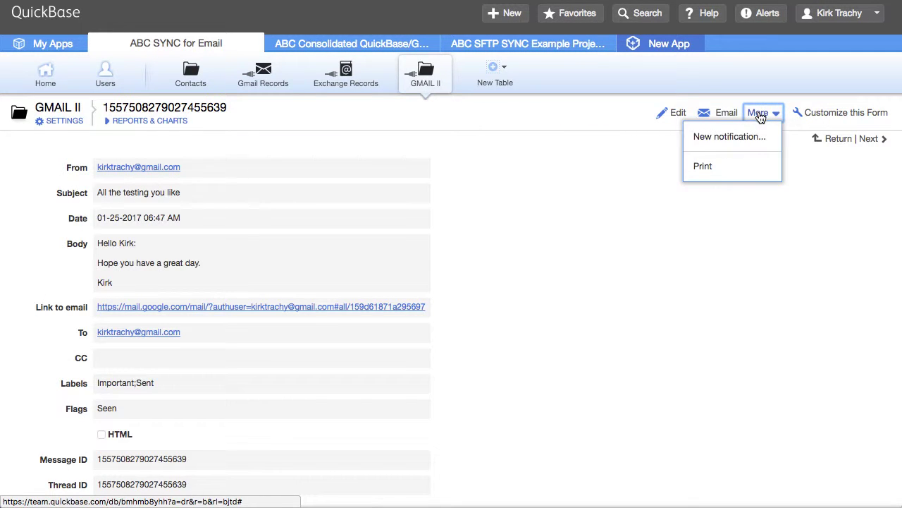
{"action": "left_click", "coordinate": [323, 272]}
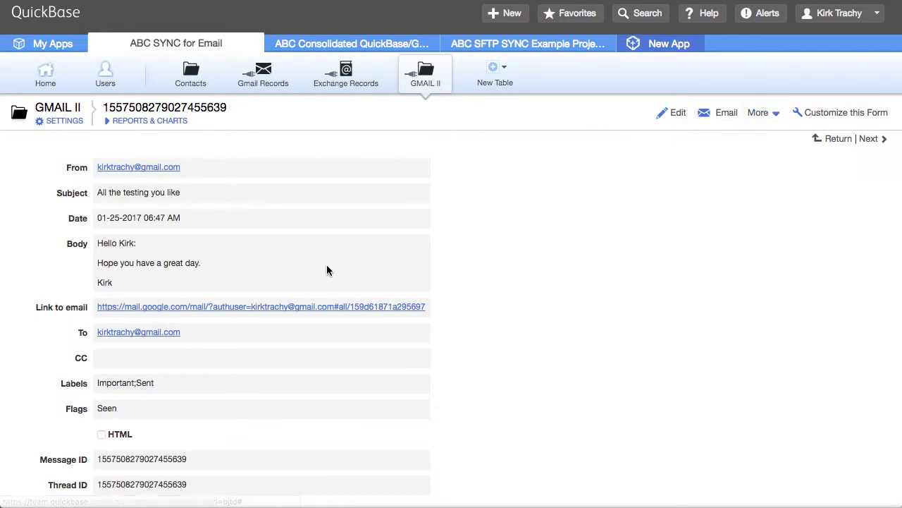
Empty GMAIL II through Settings > App management > Delete data, confirming 'Yes, delete all Records', then exit
{"action": "left_click", "coordinate": [43, 81]}
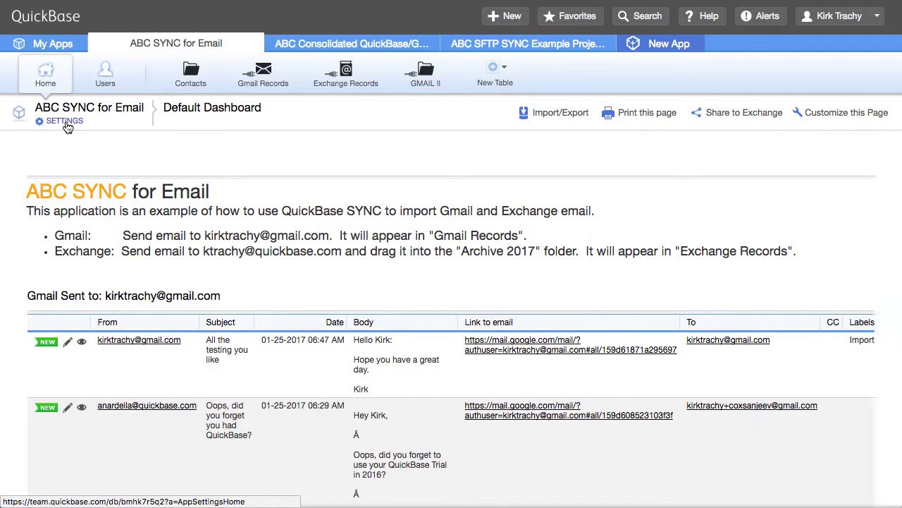
{"action": "left_click", "coordinate": [64, 121]}
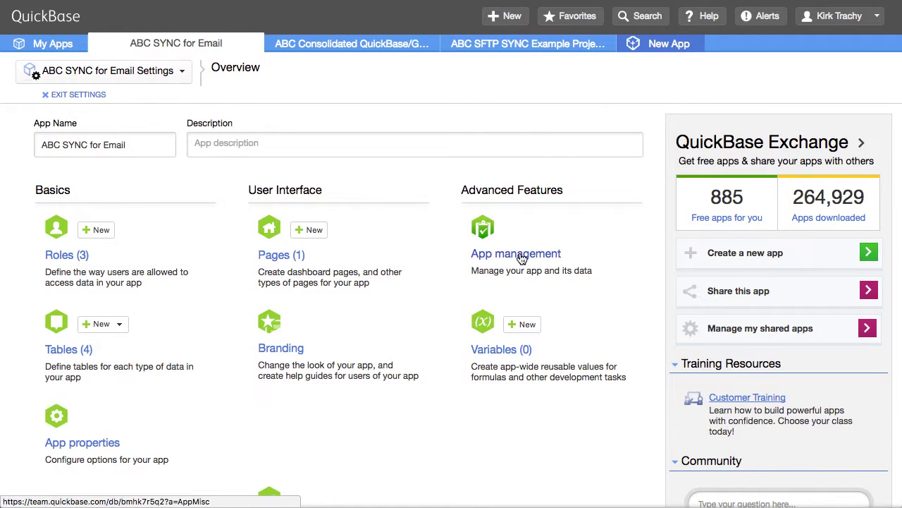
{"action": "left_click", "coordinate": [521, 258]}
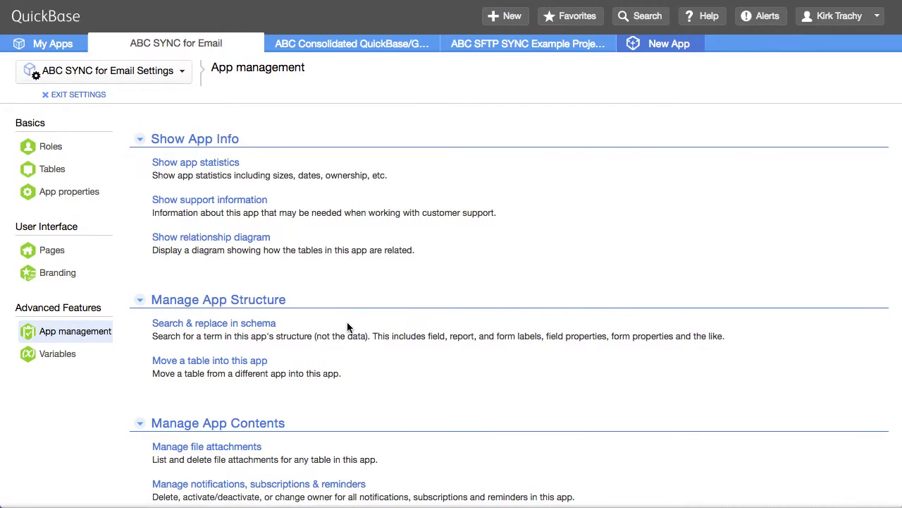
{"action": "scroll", "coordinate": [346, 324], "scroll_direction": "down", "scroll_amount": 5}
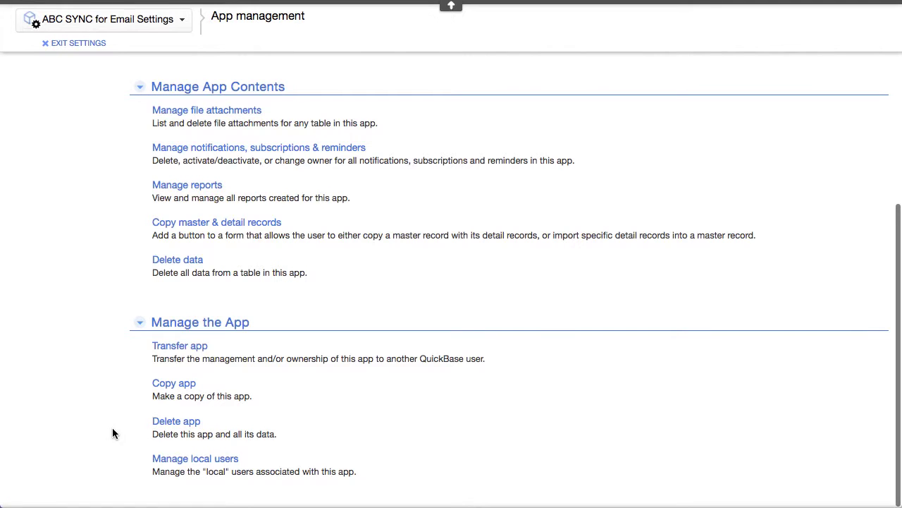
{"action": "left_click", "coordinate": [191, 260]}
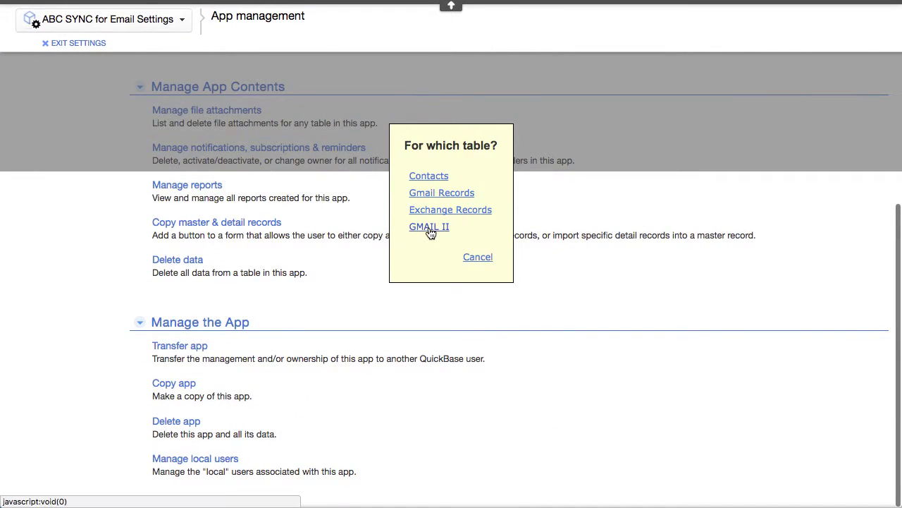
{"action": "left_click", "coordinate": [430, 228]}
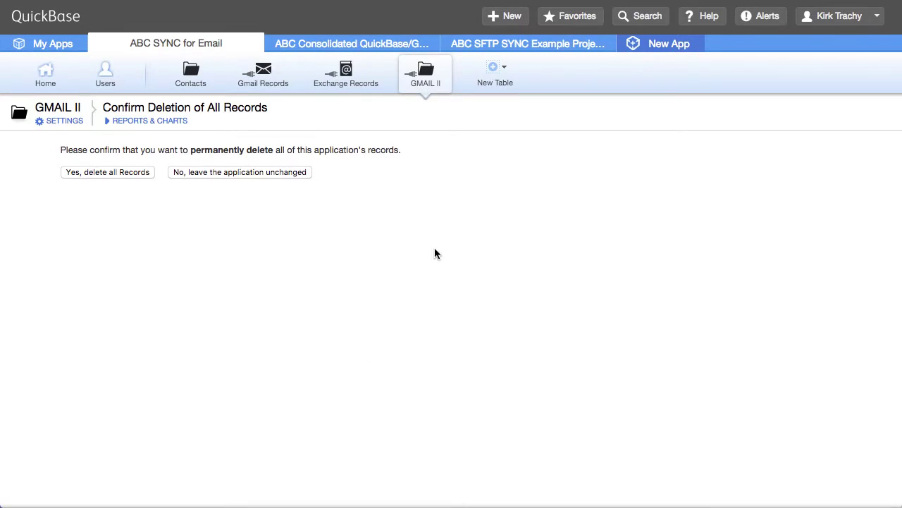
{"action": "left_click", "coordinate": [98, 174]}
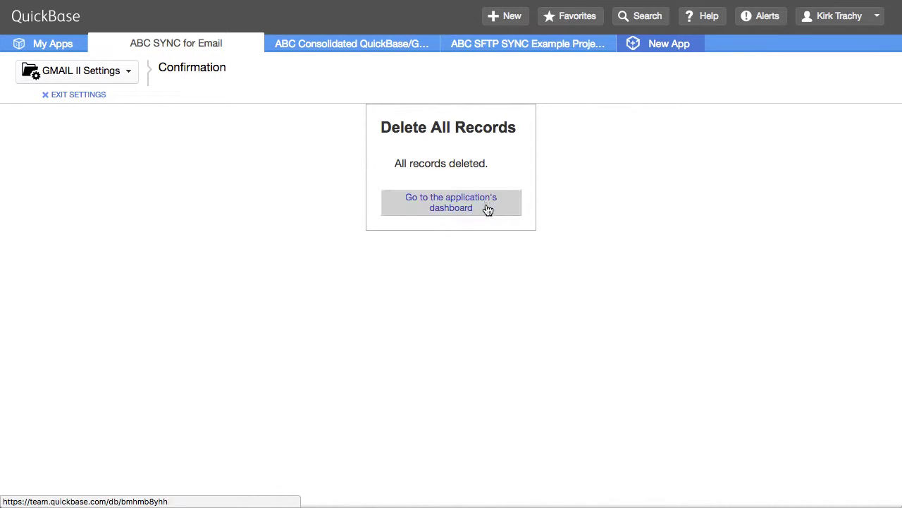
{"action": "left_click", "coordinate": [80, 97]}
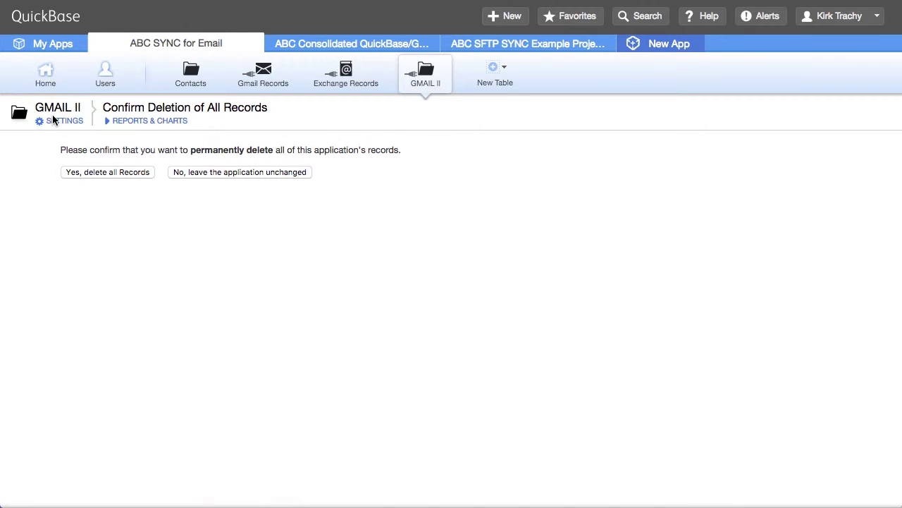
Switch to the ABC SYNC for Email app settings and open App management's Delete data
{"action": "left_click", "coordinate": [56, 120]}
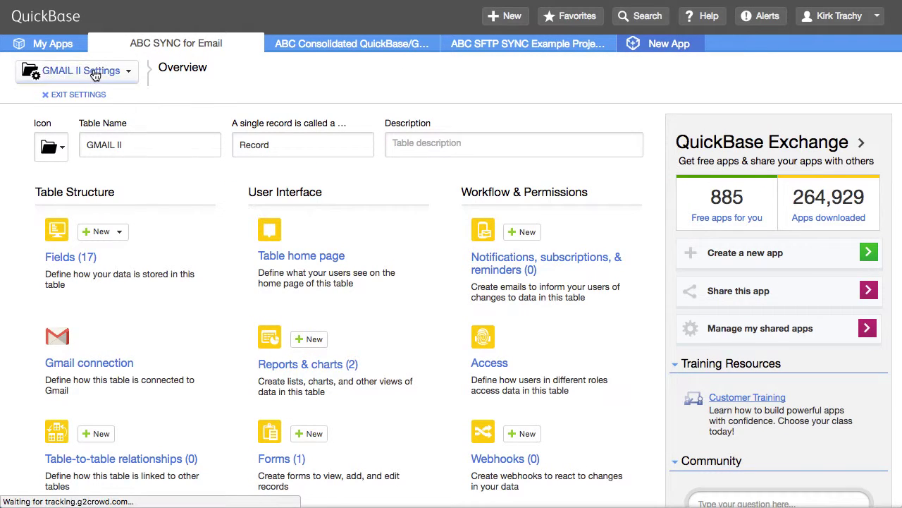
{"action": "left_click", "coordinate": [94, 73]}
{"action": "left_click", "coordinate": [53, 99]}
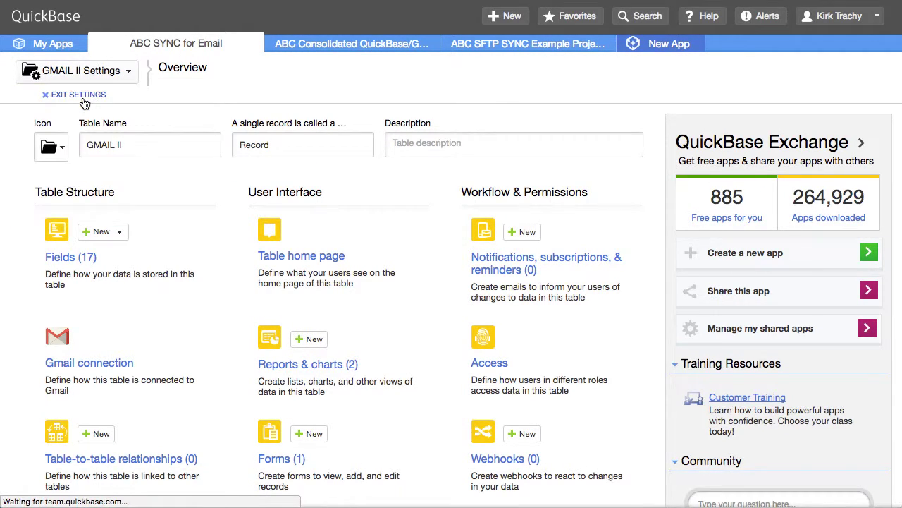
{"action": "left_click", "coordinate": [529, 255]}
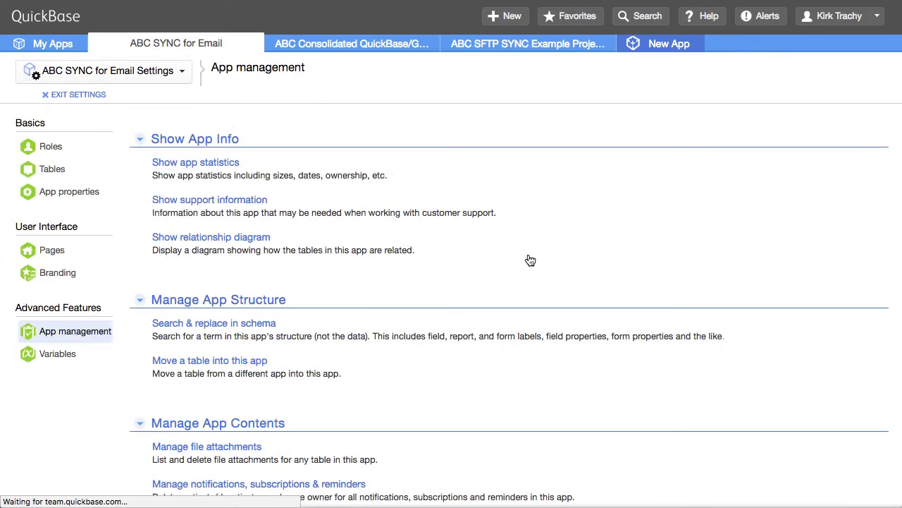
{"action": "scroll", "coordinate": [328, 261], "scroll_direction": "down", "scroll_amount": 5}
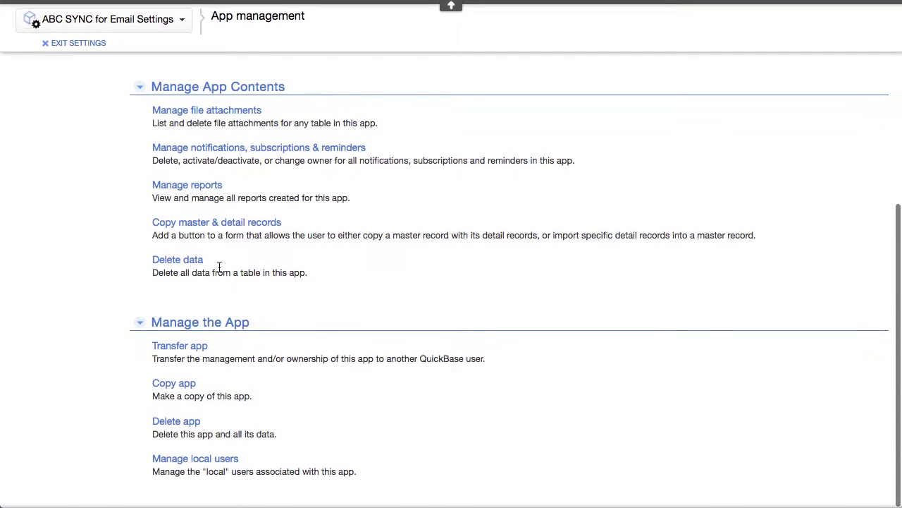
{"action": "left_click", "coordinate": [189, 260]}
Delete all Gmail Records, exit Settings, and return to the Default Dashboard
{"action": "scroll", "coordinate": [503, 274], "scroll_direction": "down", "scroll_amount": 5}
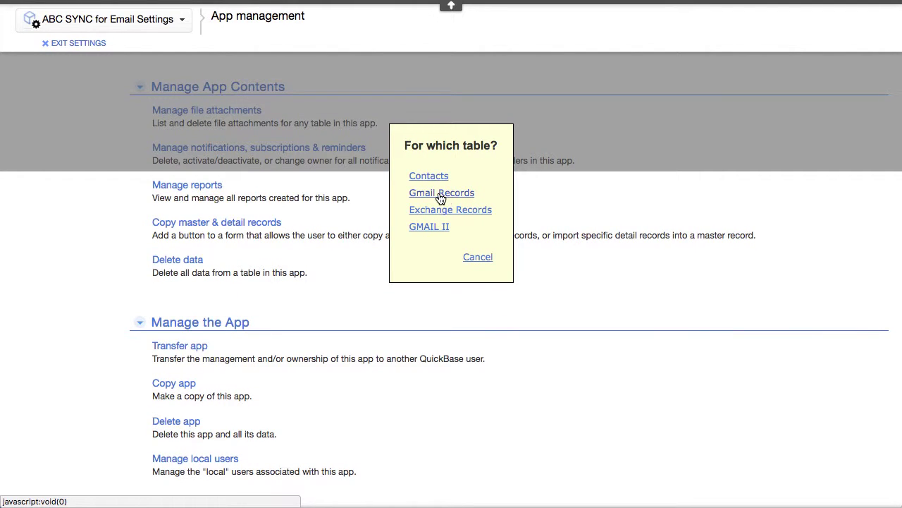
{"action": "left_click", "coordinate": [441, 194]}
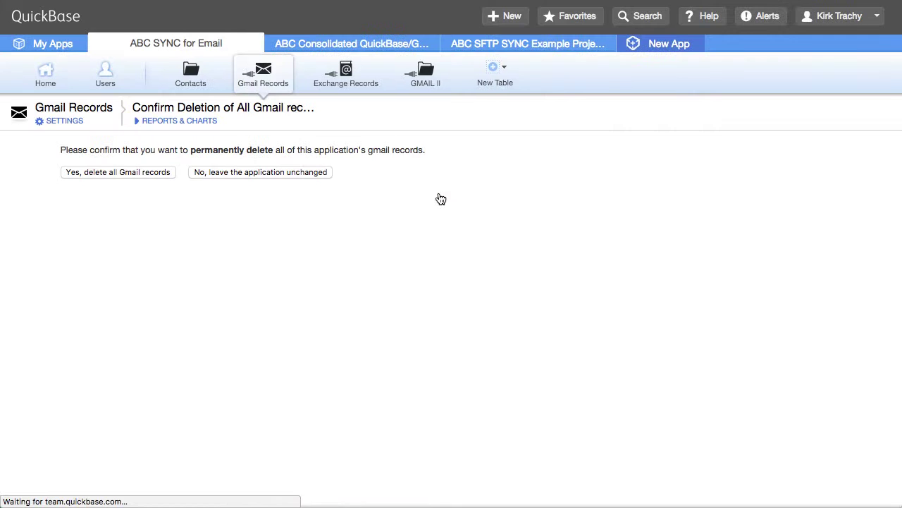
{"action": "left_click", "coordinate": [103, 173]}
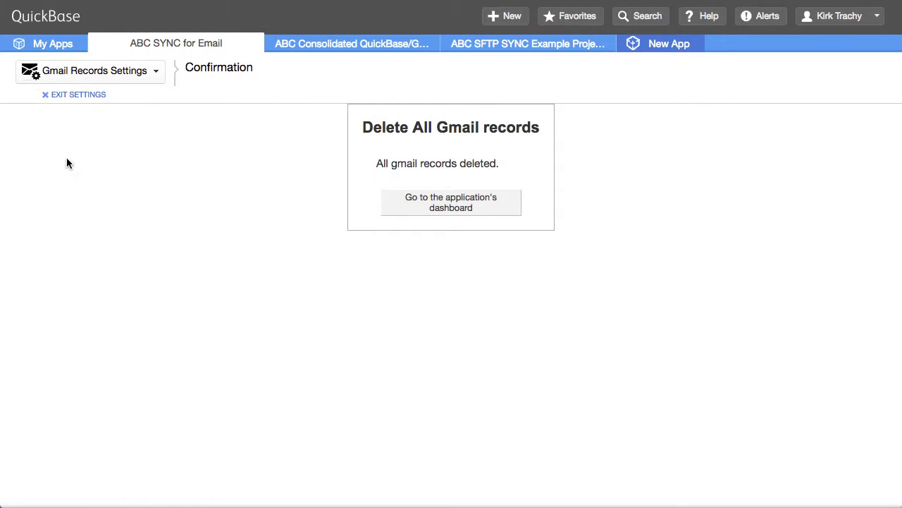
{"action": "left_click", "coordinate": [74, 96]}
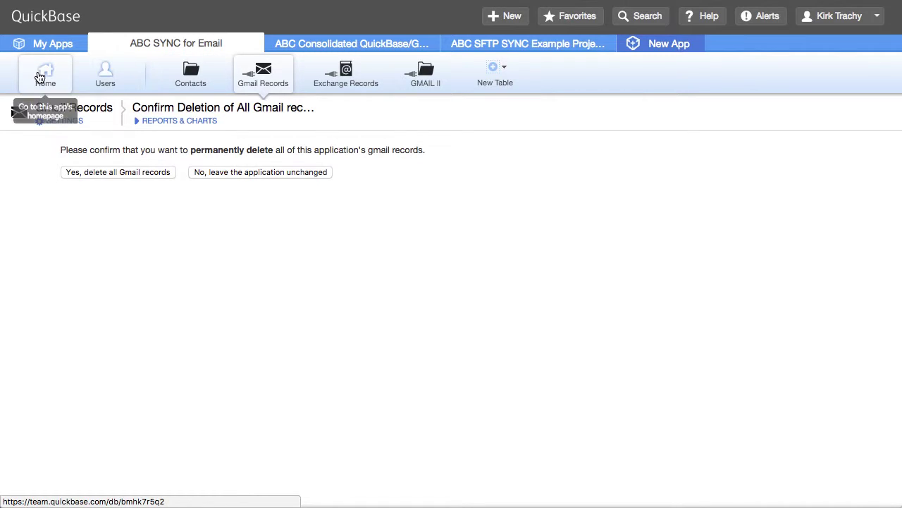
{"action": "left_click", "coordinate": [42, 75]}
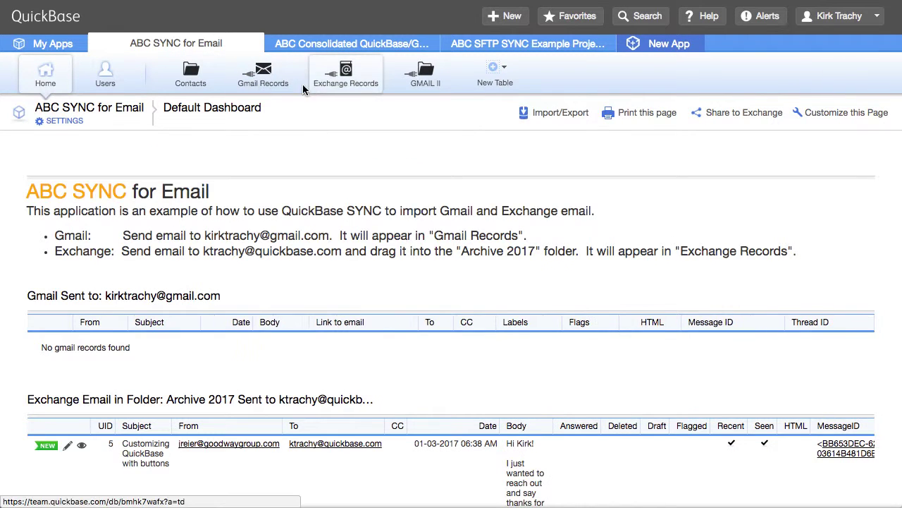